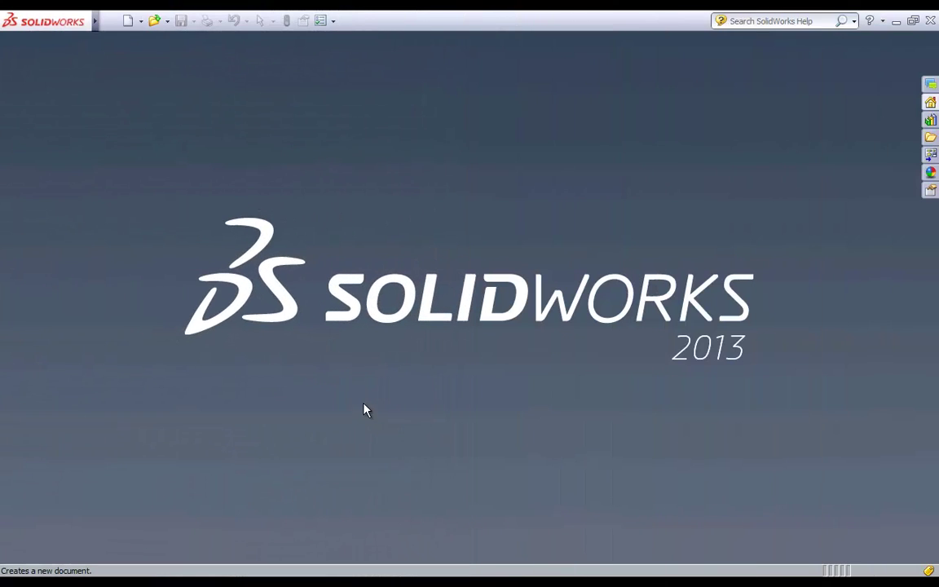
- Create a new part document and start a sketch on the Front Plane
click(128, 21)
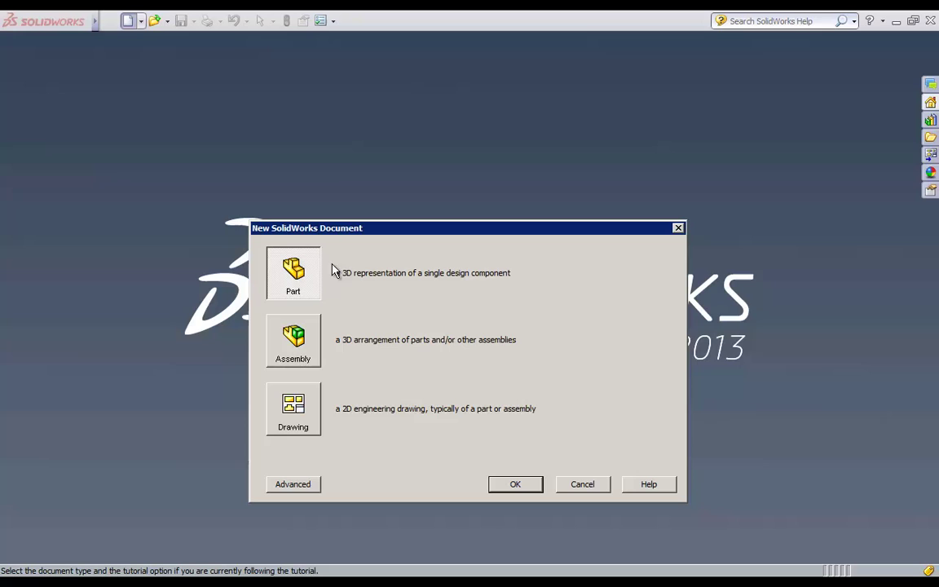
click(515, 484)
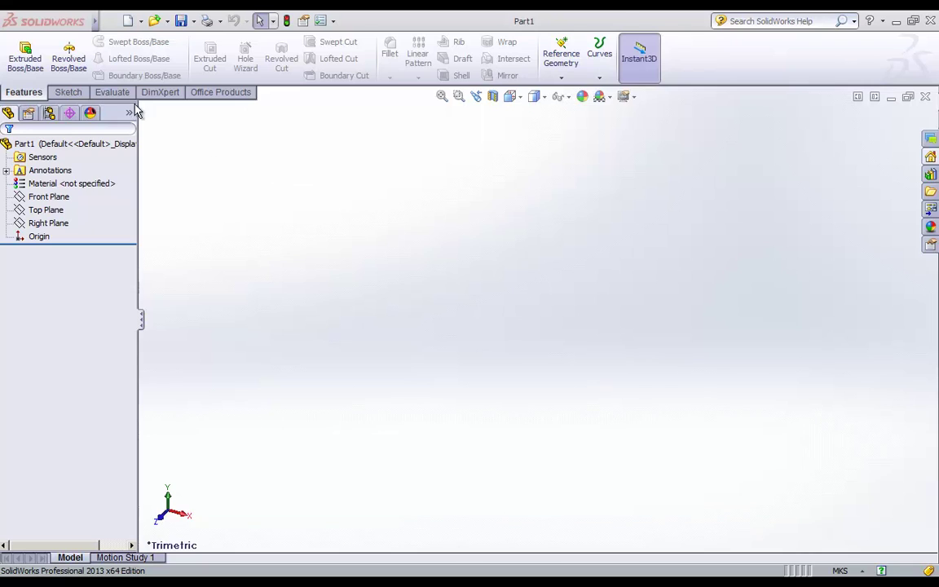
click(69, 93)
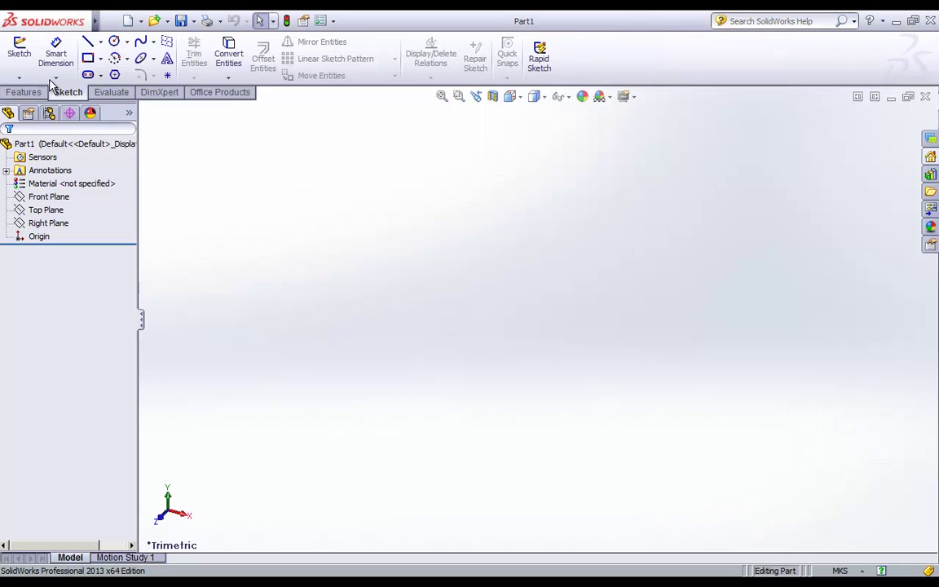
click(15, 54)
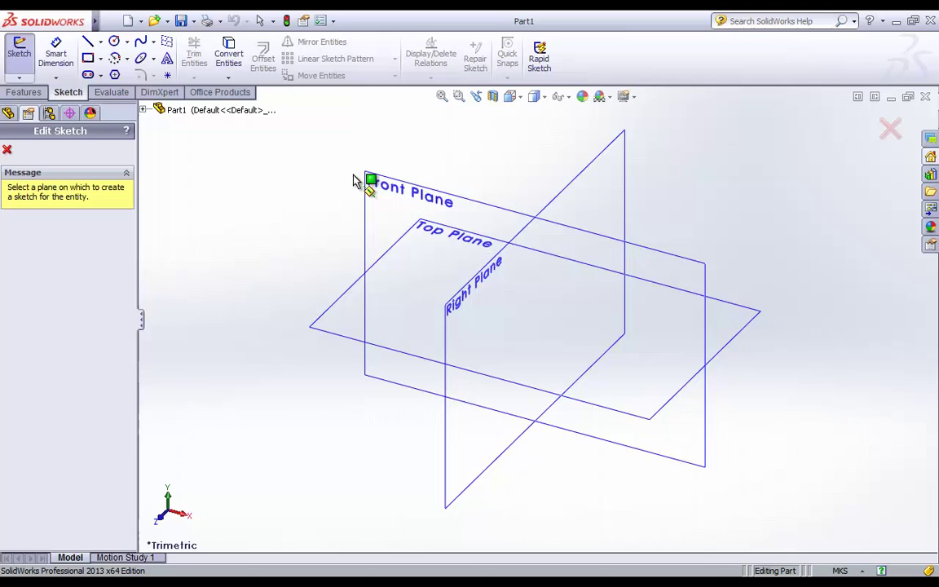
click(385, 177)
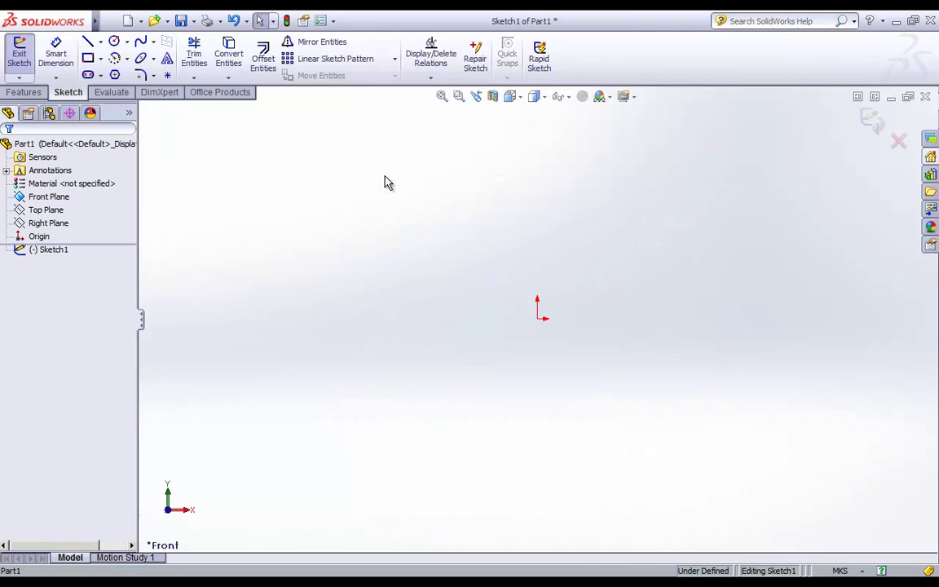
- Draw a corner rectangle, exit the sketch, and orbit the view to see it in perspective
click(87, 40)
click(87, 59)
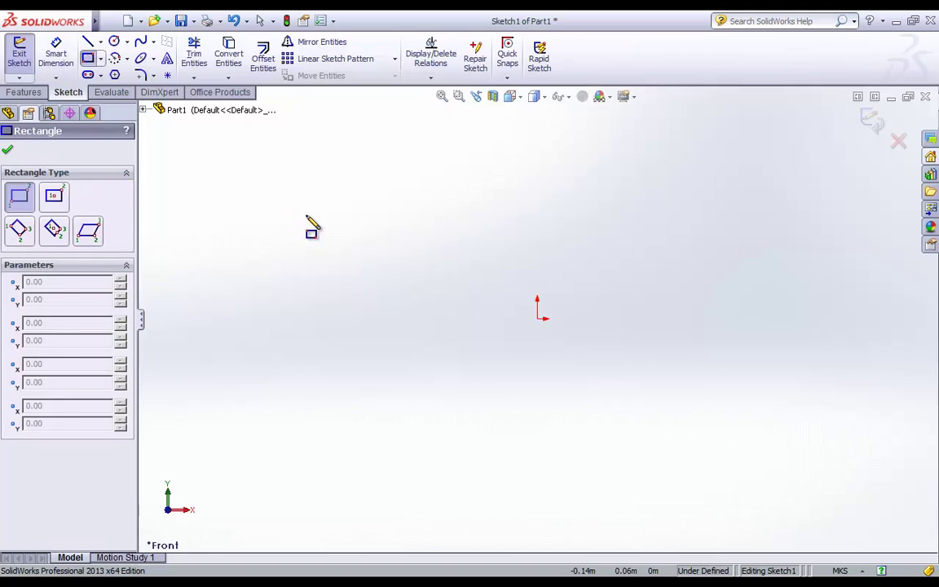
click(288, 202)
click(448, 311)
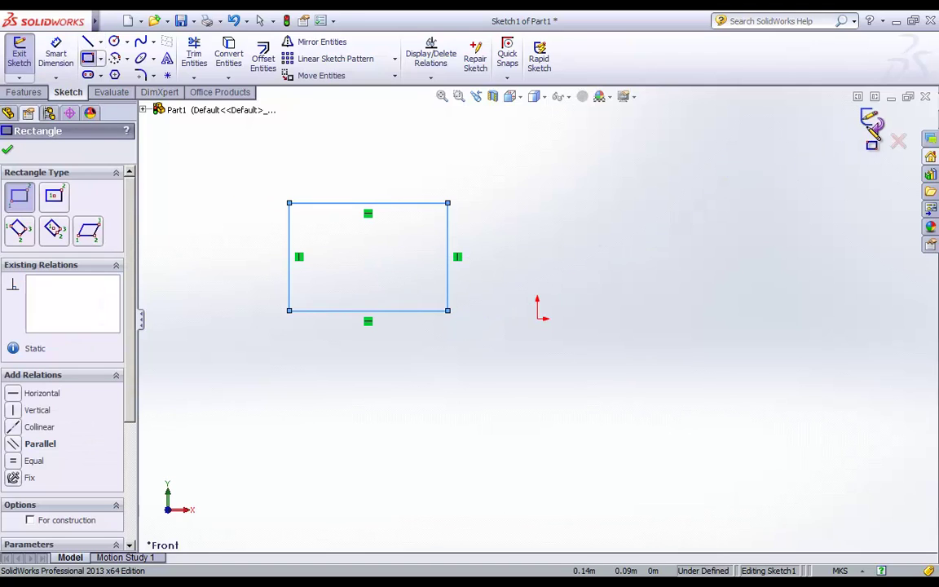
click(870, 121)
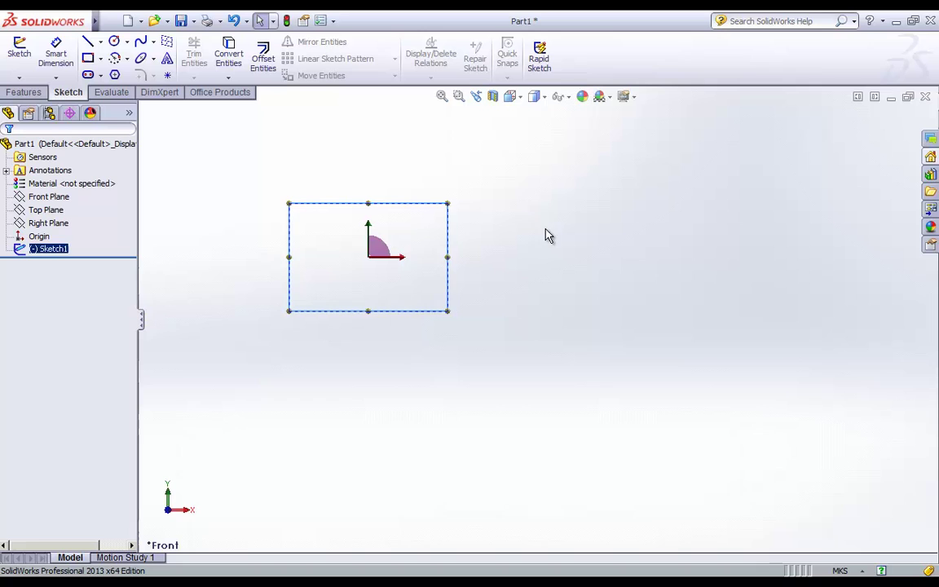
click(538, 208)
mouse_move(538, 208)
middle_down()
mouse_move(499, 262)
mouse_move(515, 289)
middle_up()
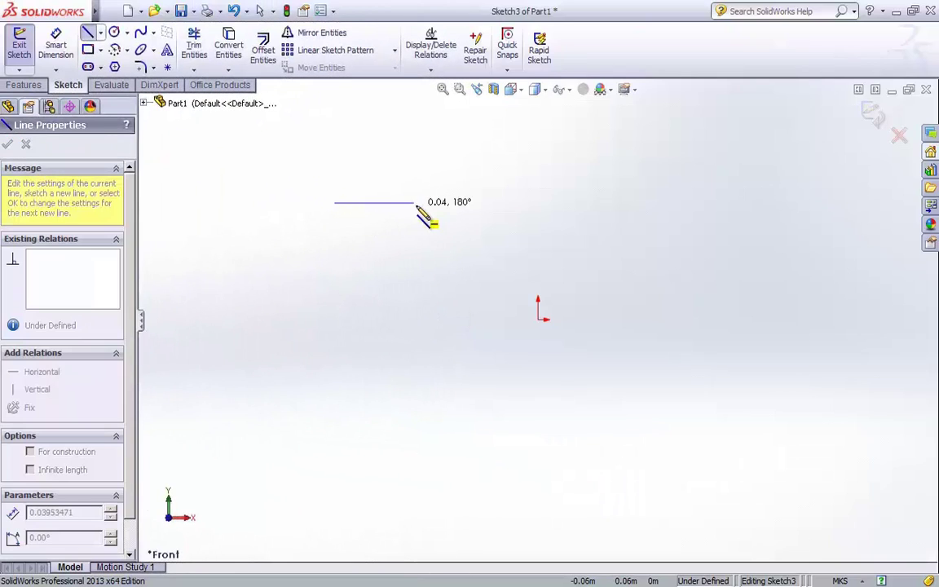
- Draw connected horizontal and vertical lines forming a closed stepped outline back to the start point
click(424, 202)
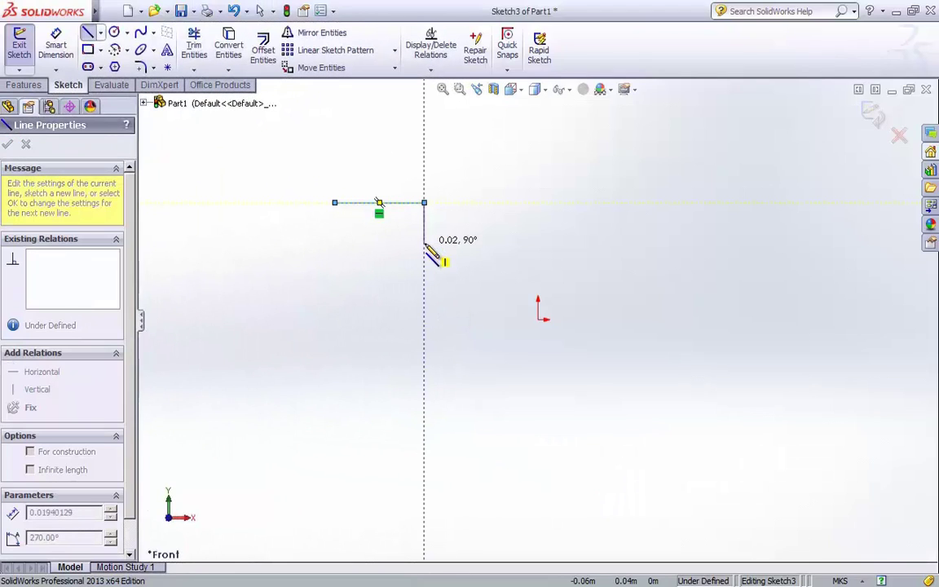
click(424, 243)
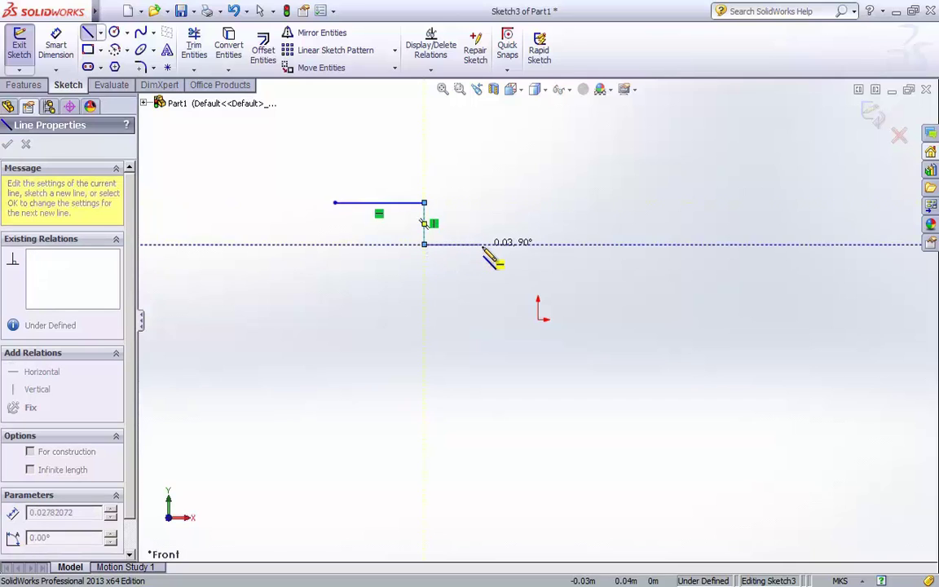
click(482, 244)
click(482, 271)
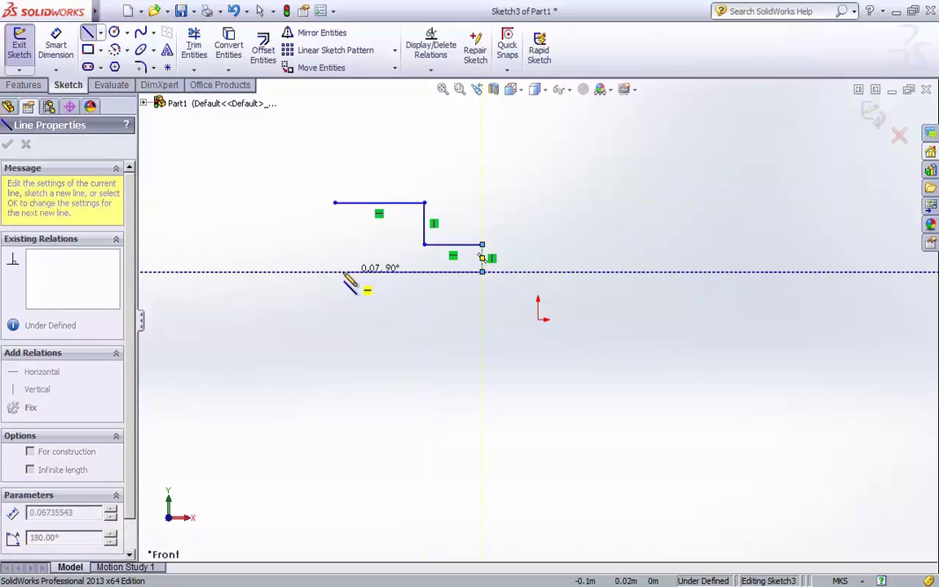
click(343, 270)
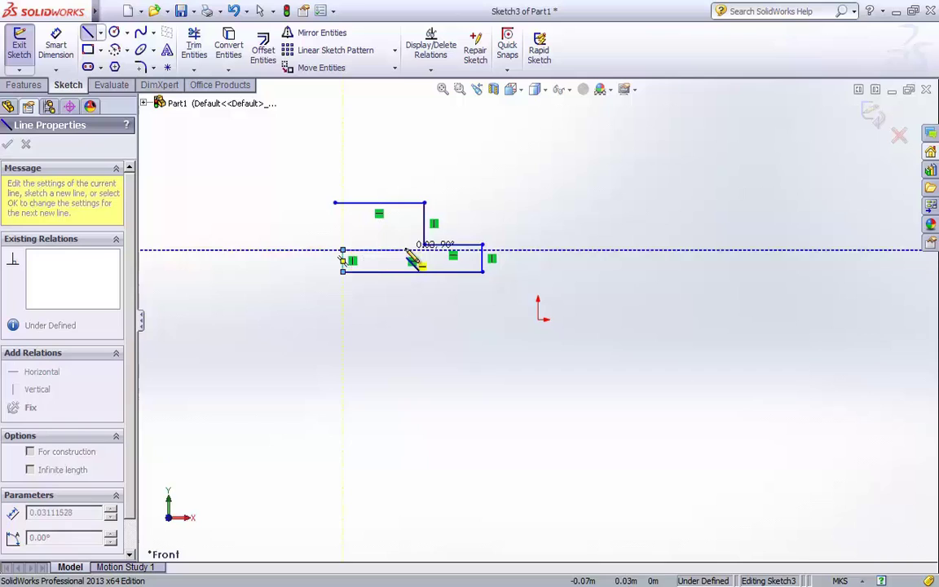
click(342, 250)
click(405, 250)
click(405, 224)
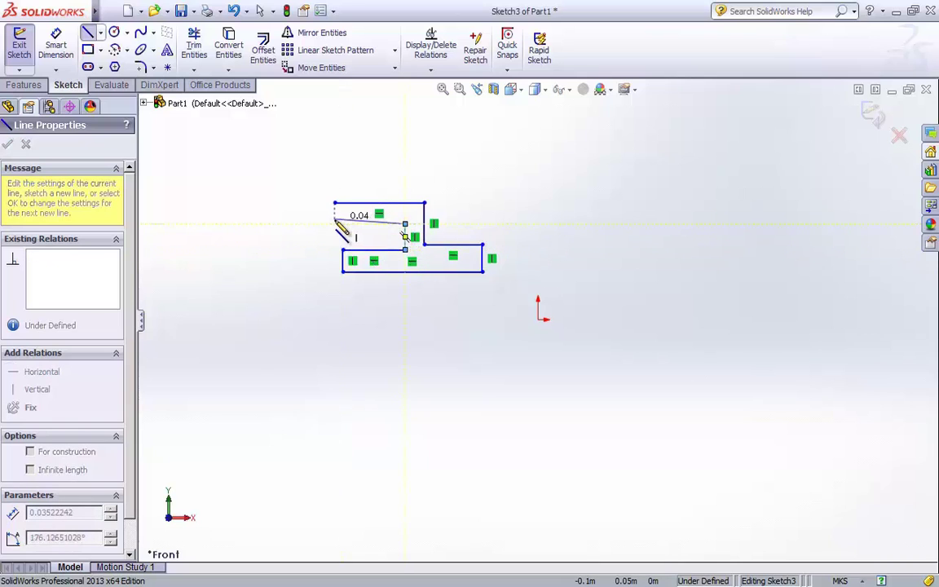
click(334, 224)
click(334, 203)
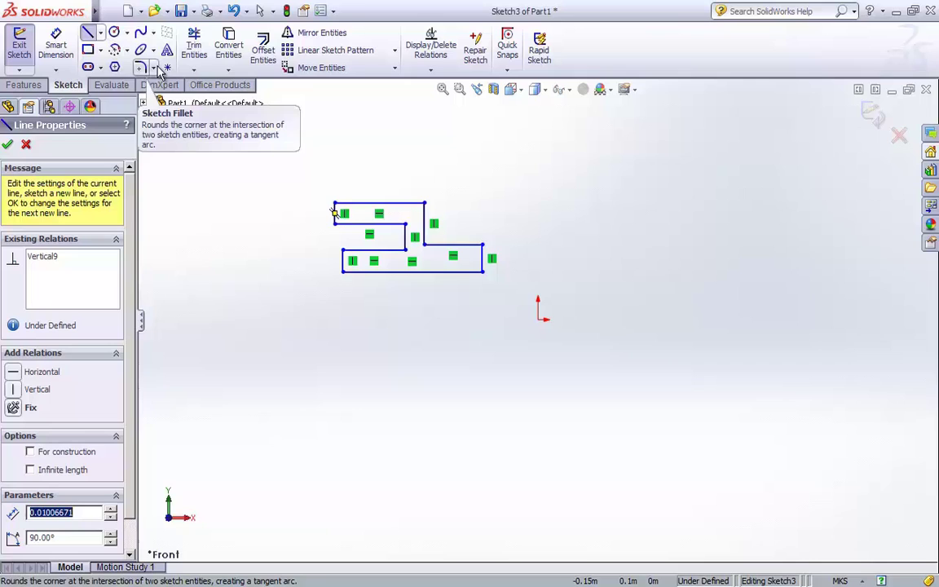
- Dimension the top edge at 0.04, the bottom edge at 0.07, and the short right edge at 0.01
click(55, 45)
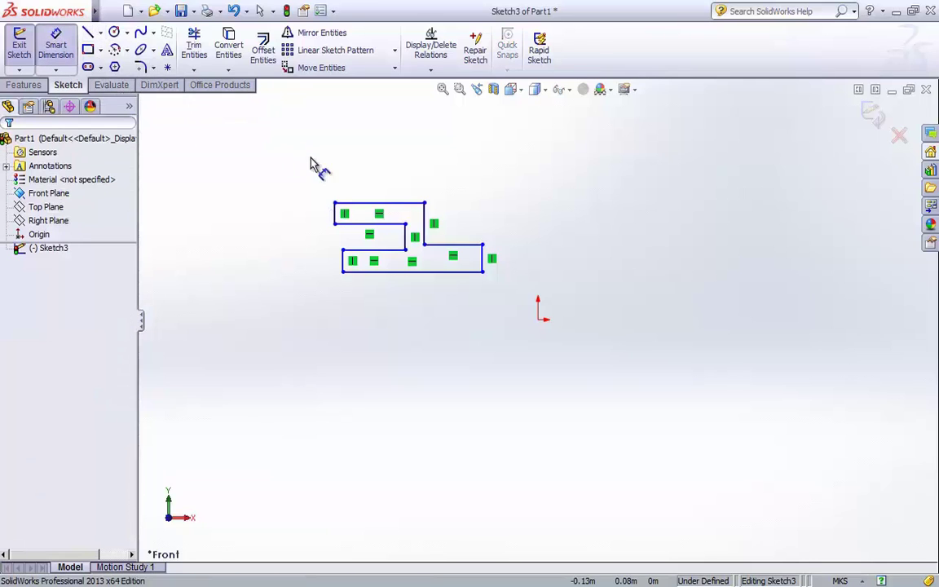
click(371, 206)
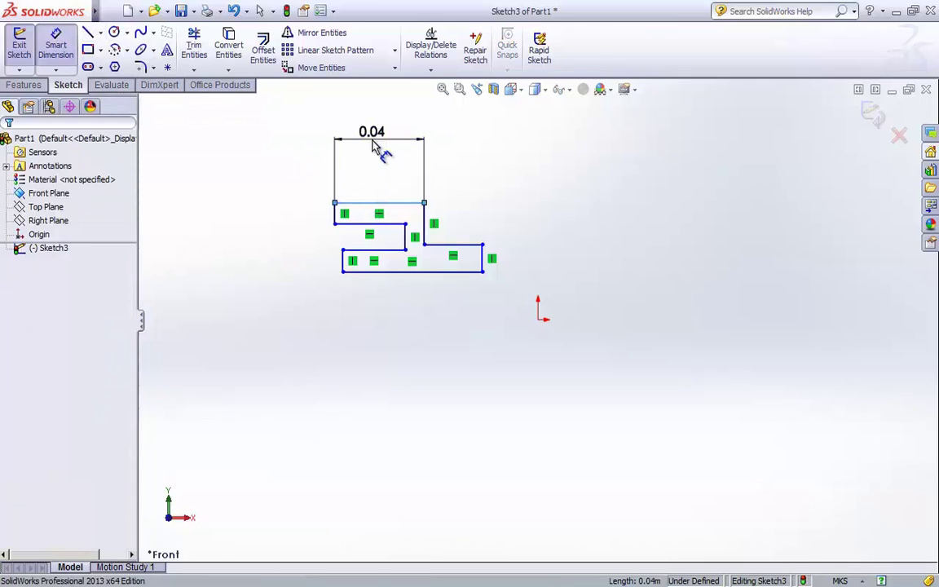
click(378, 147)
click(313, 174)
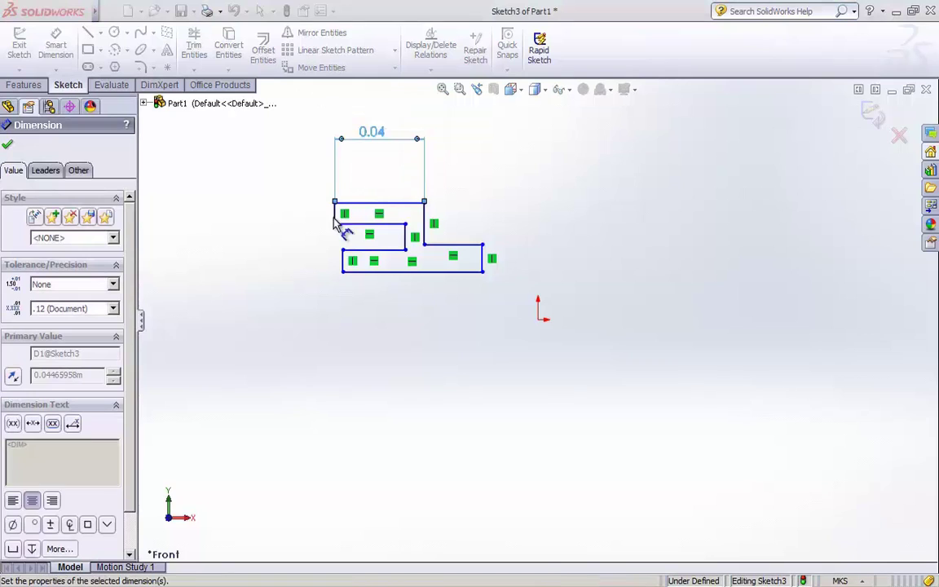
click(409, 272)
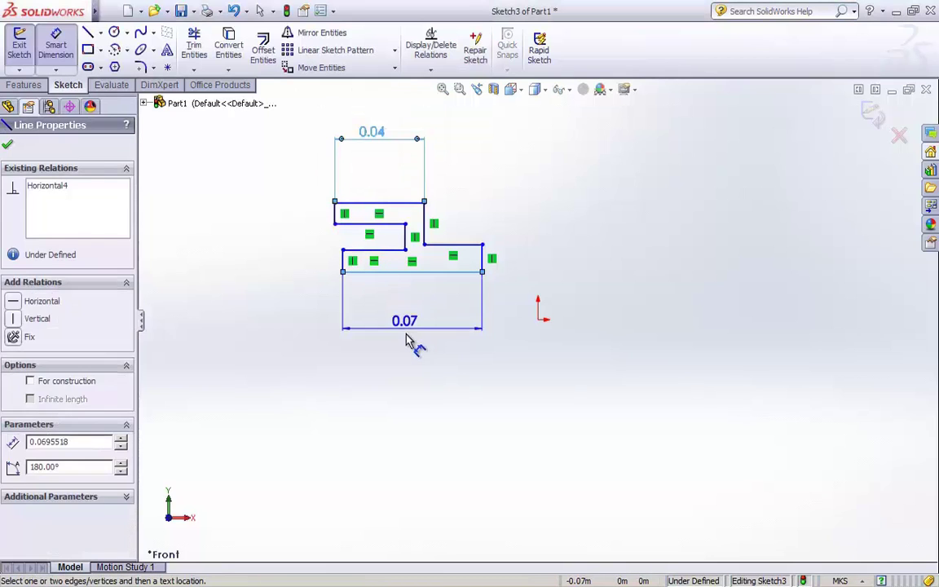
click(408, 341)
click(483, 261)
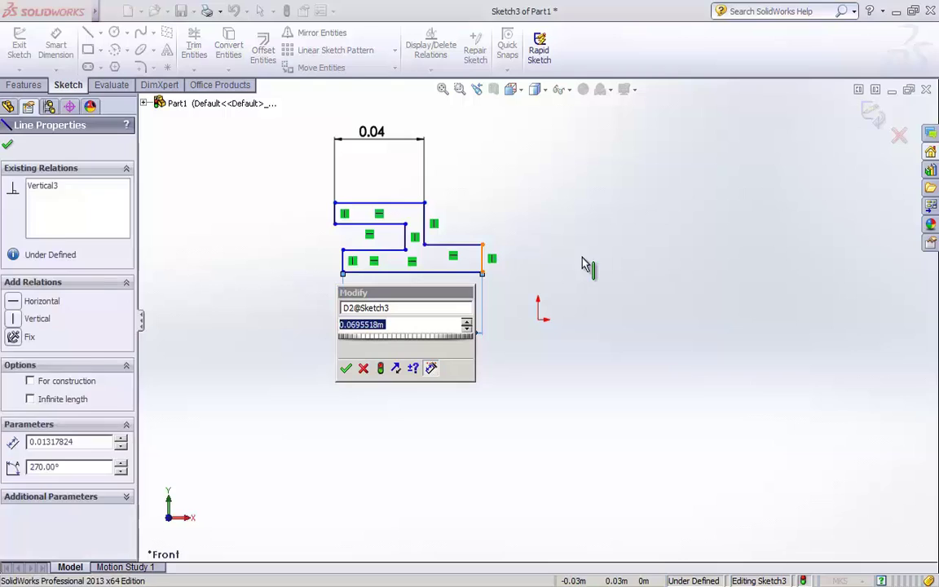
click(345, 367)
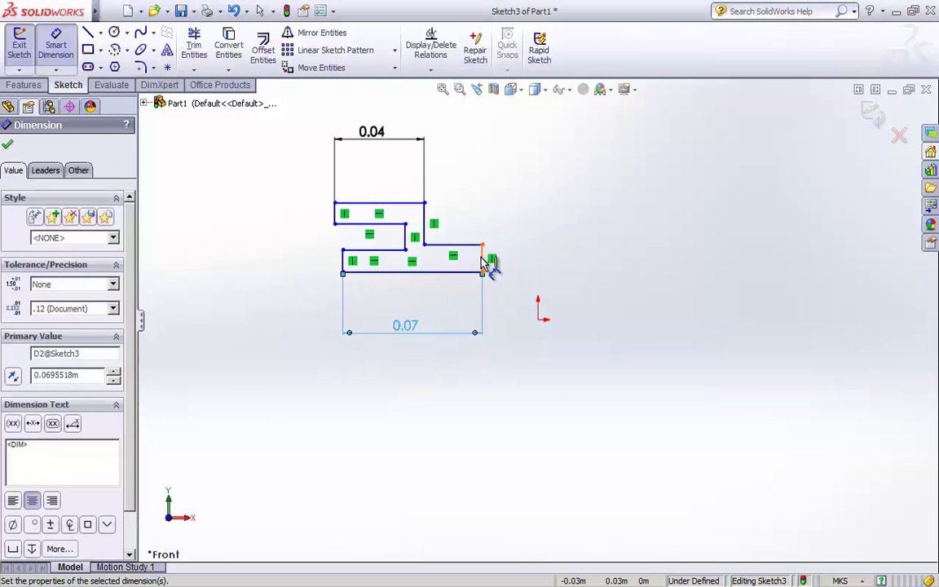
click(484, 259)
click(570, 262)
key(Return)
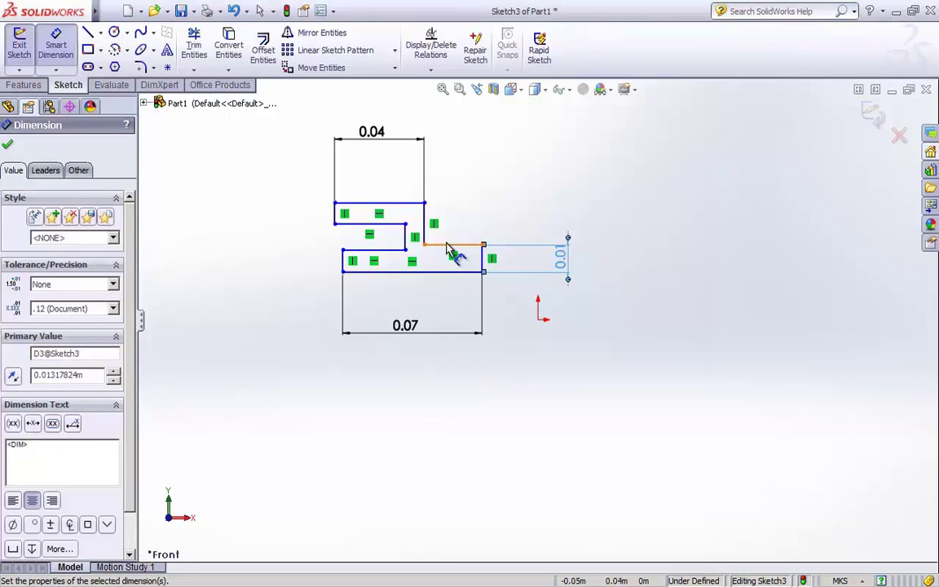
- Dimension the short horizontal step at 0.03 and the left and inner vertical edges at 0.01
click(447, 246)
click(455, 184)
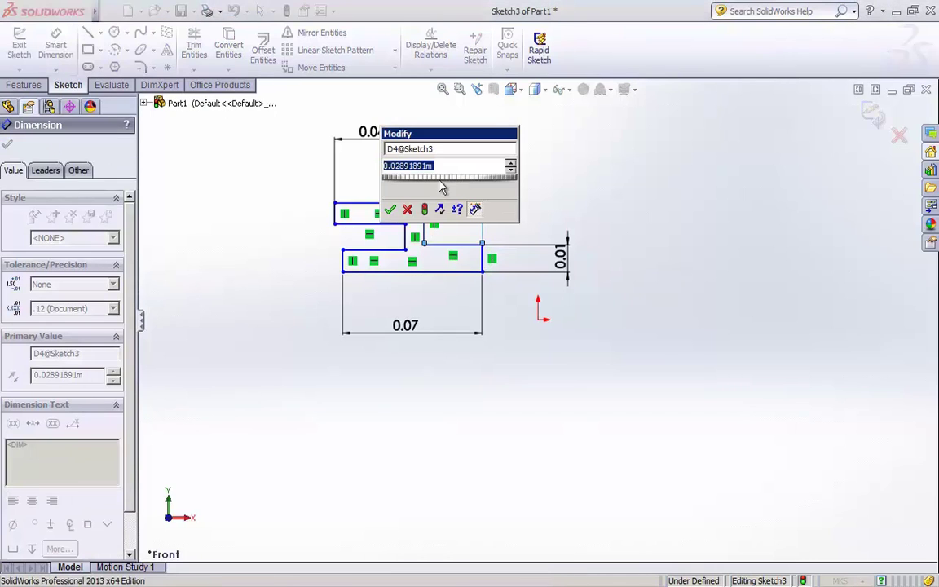
key(Return)
click(335, 213)
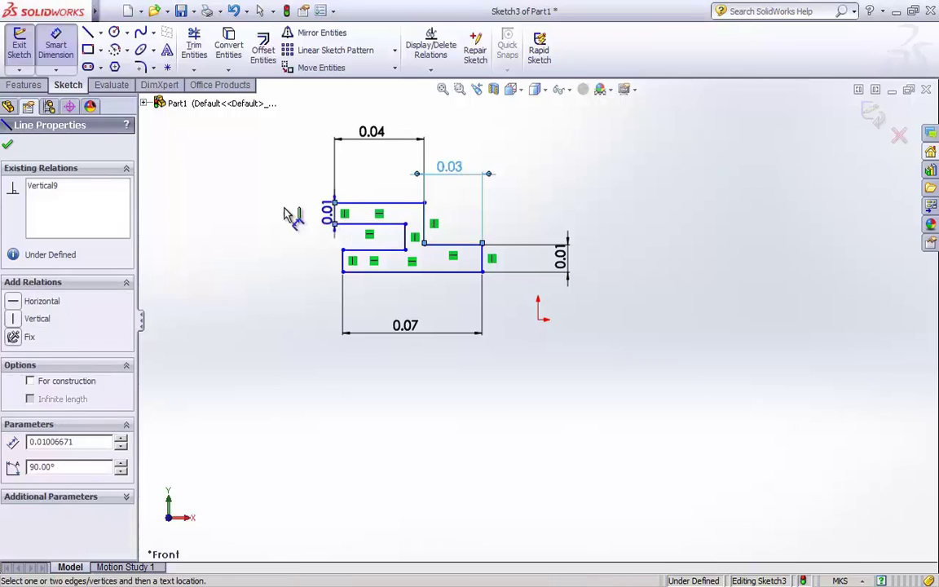
click(235, 210)
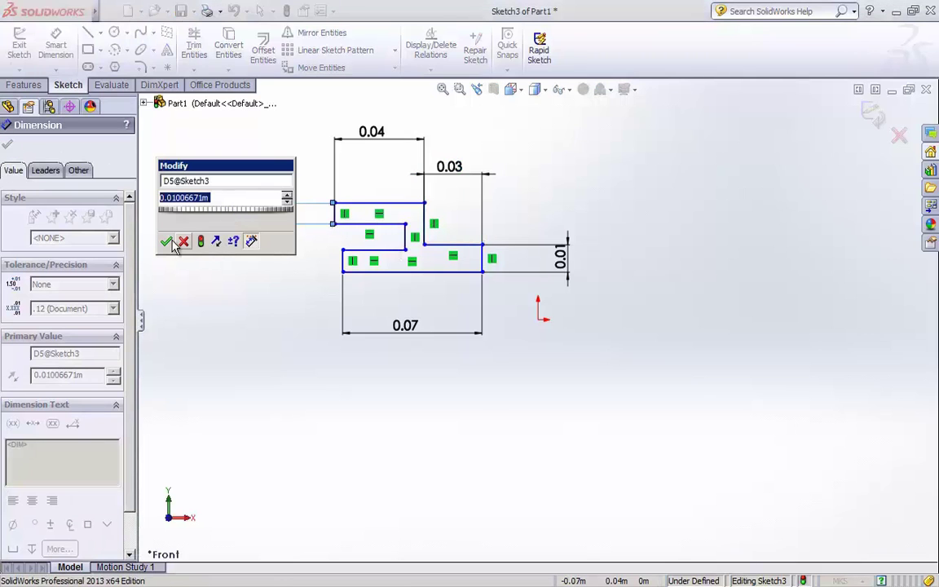
click(169, 242)
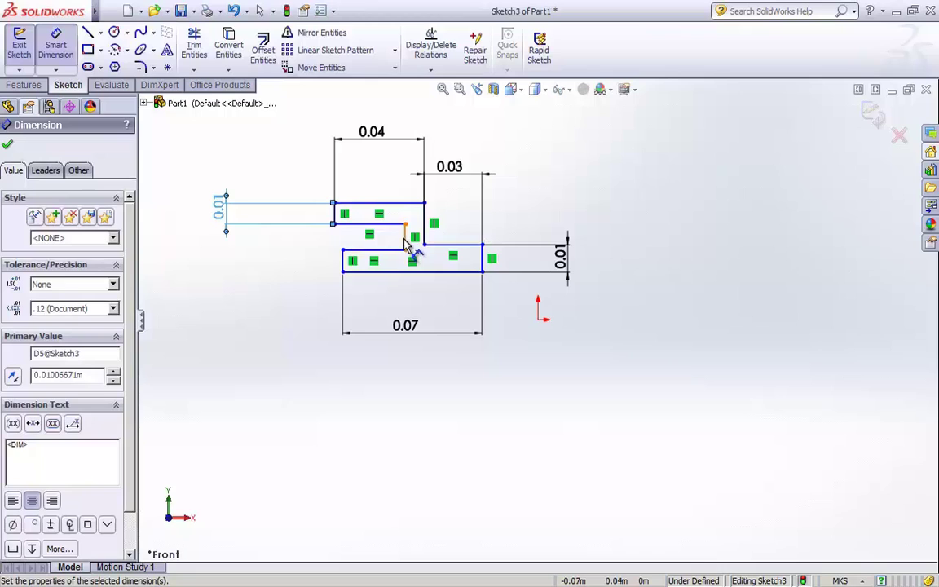
click(407, 238)
click(257, 237)
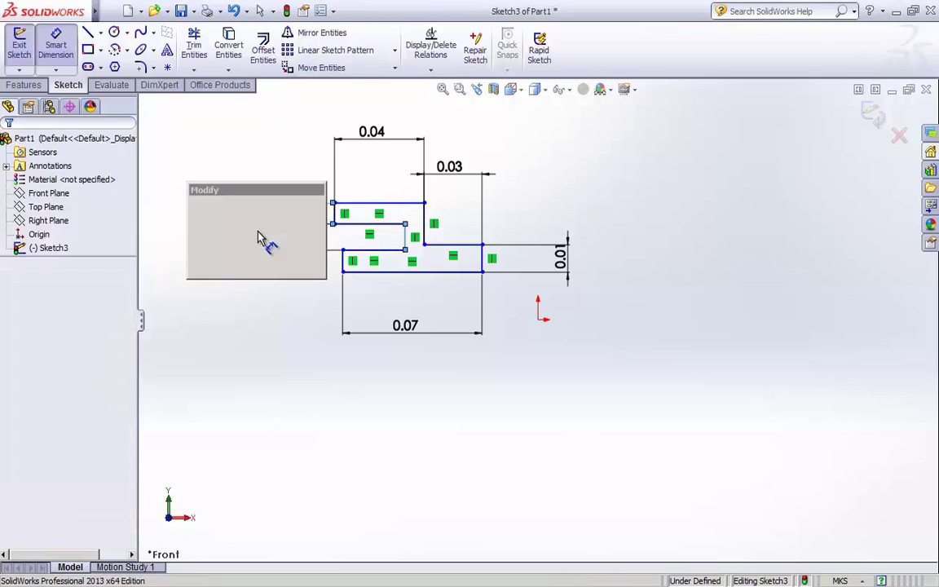
- Accept the inner 0.01 dimension and add an Equal relation between the bottom bar's two vertical edges
click(196, 266)
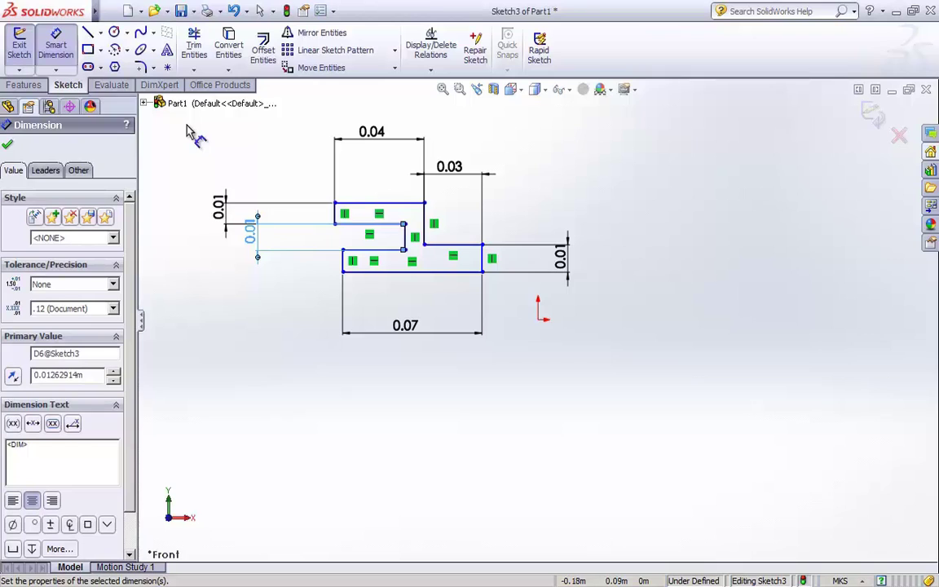
click(445, 72)
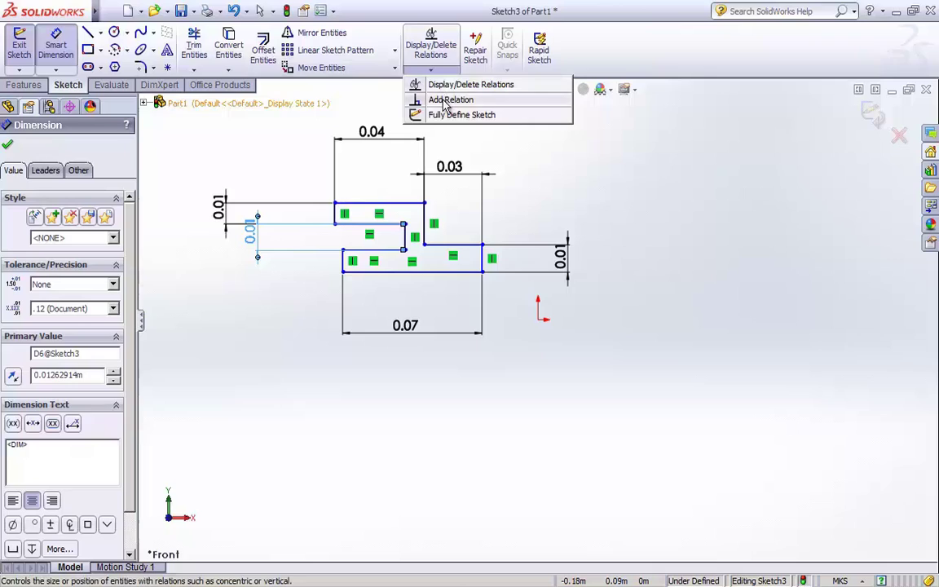
click(446, 100)
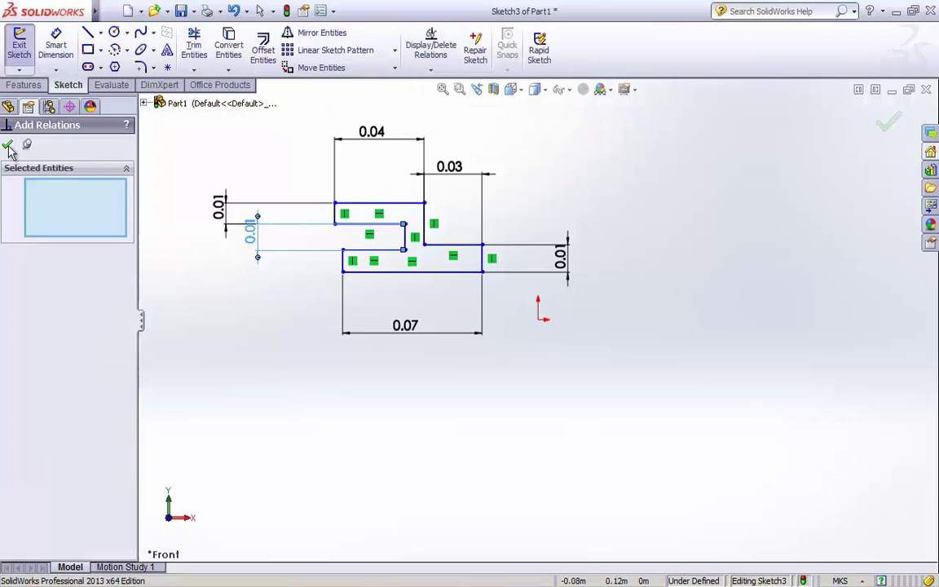
click(342, 262)
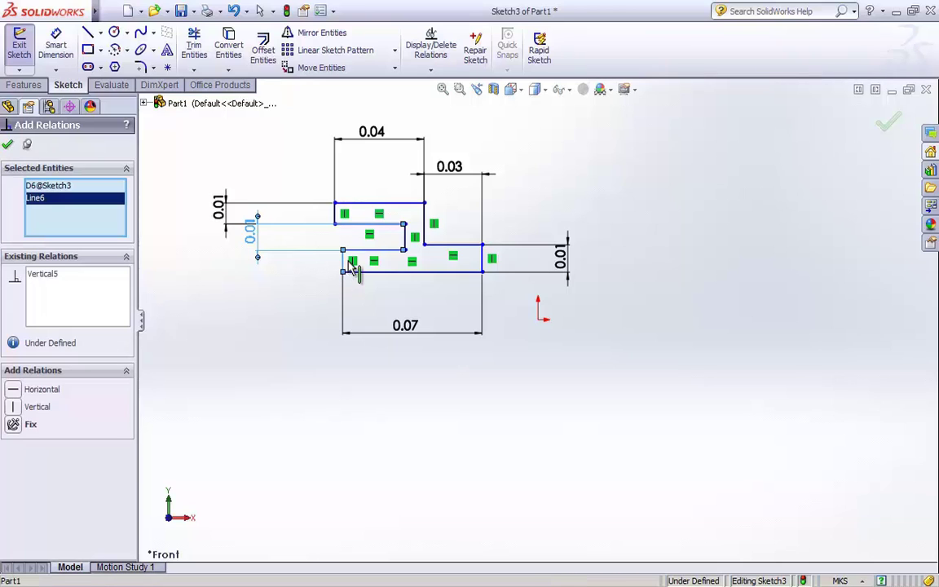
click(483, 261)
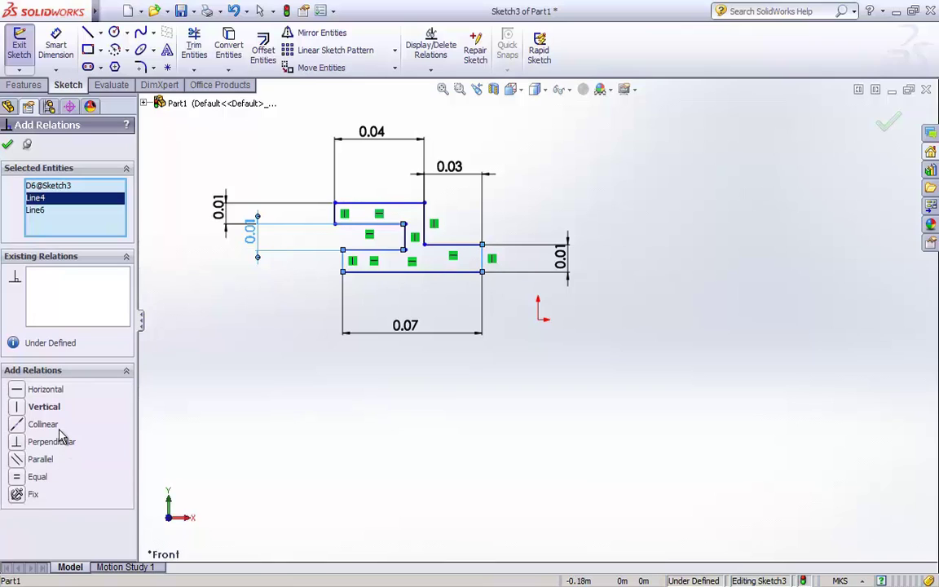
click(37, 477)
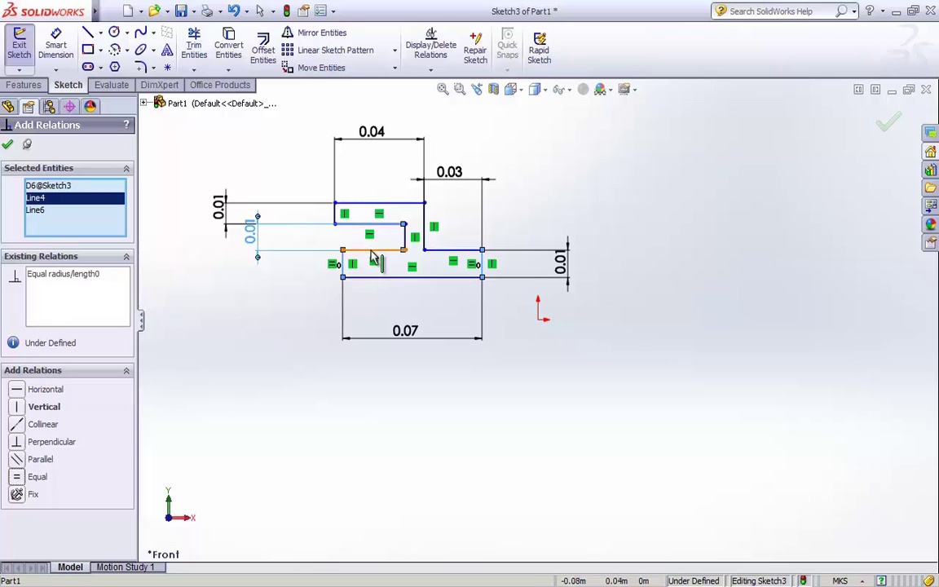
click(369, 225)
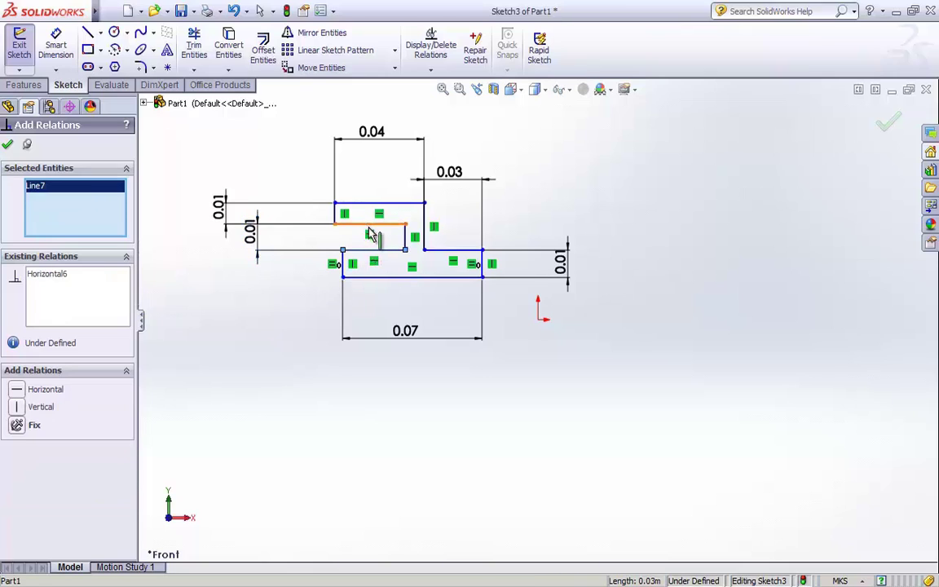
- Make the notch's top and bottom edges Equal, then delete the top 0.04 dimension
click(334, 214)
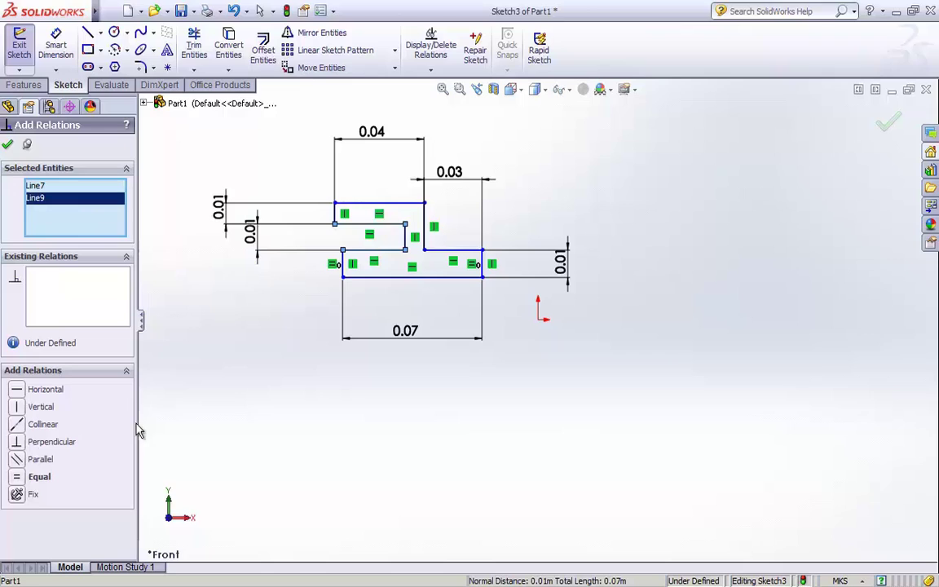
click(21, 480)
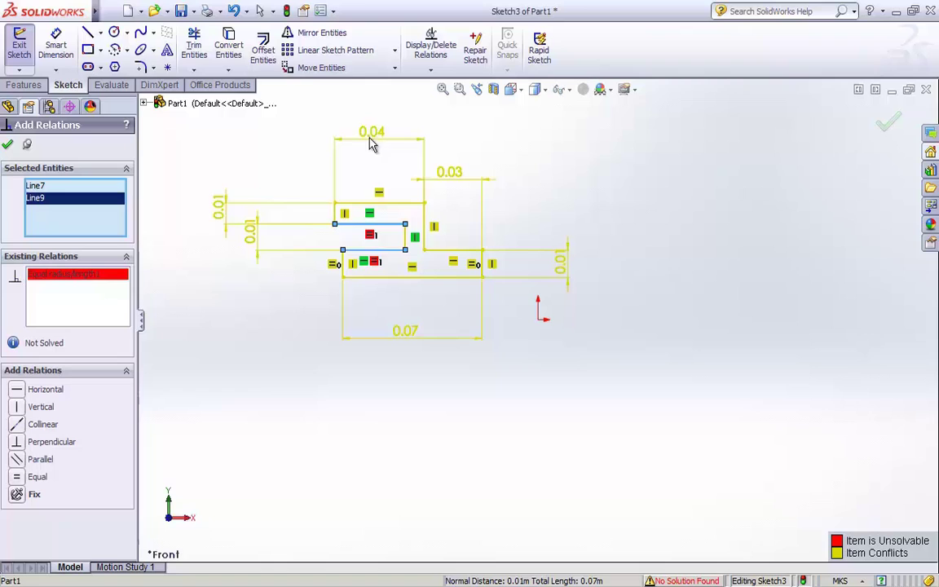
click(7, 144)
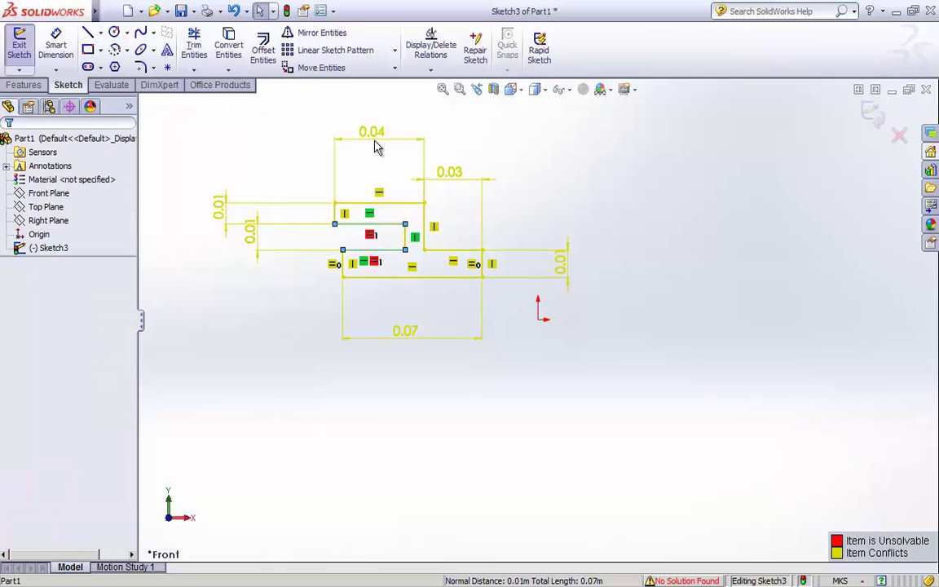
click(371, 134)
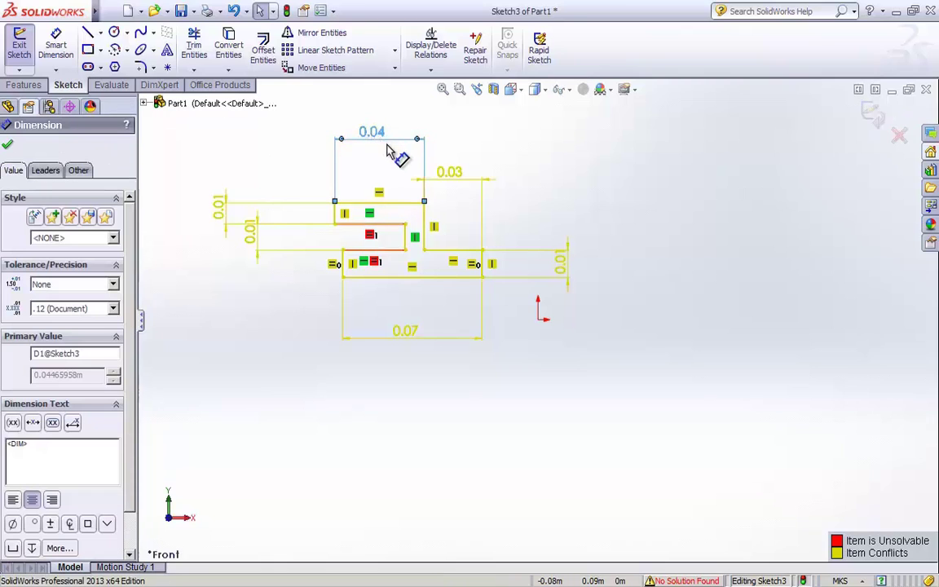
key(Delete)
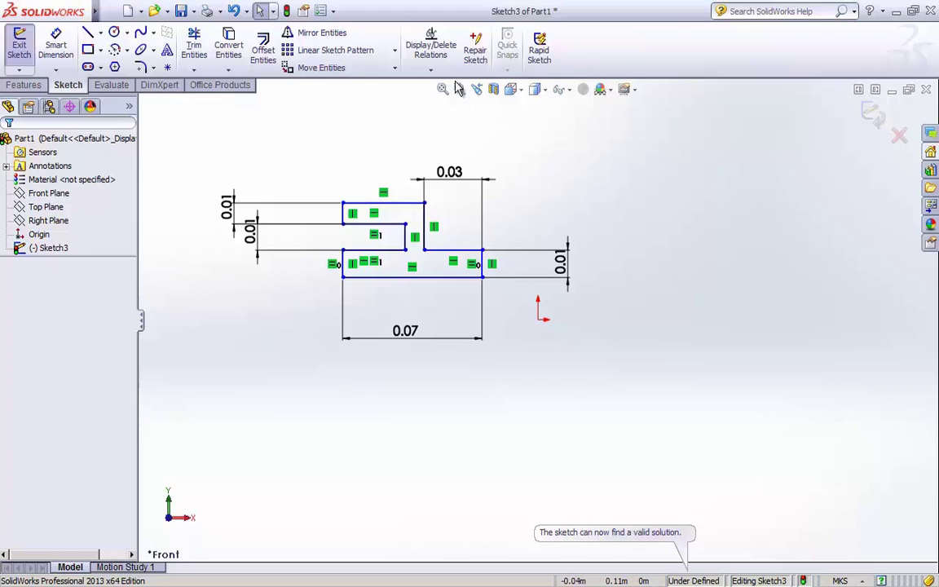
- Add an Equal relation between the two left vertical edges and delete the outer left 0.01 dimension
click(431, 70)
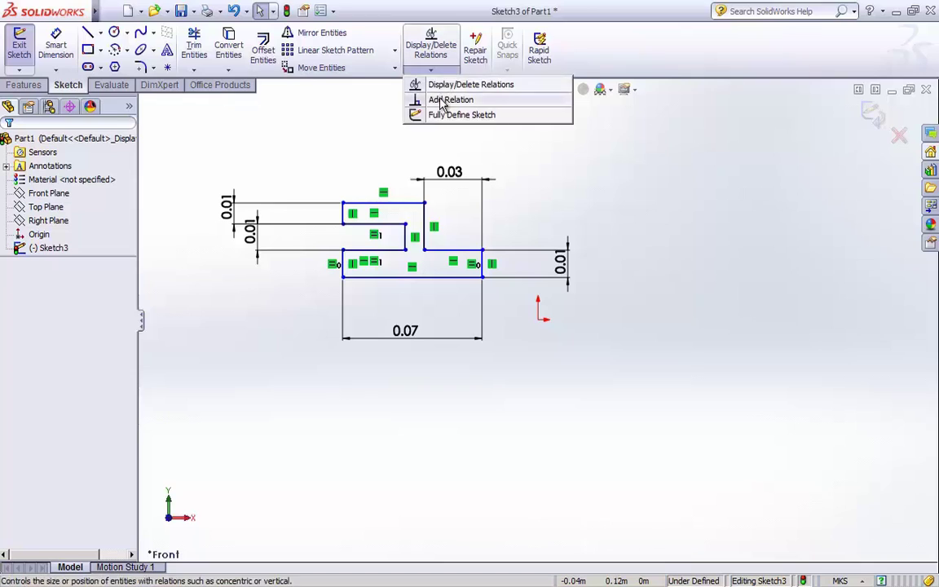
click(447, 99)
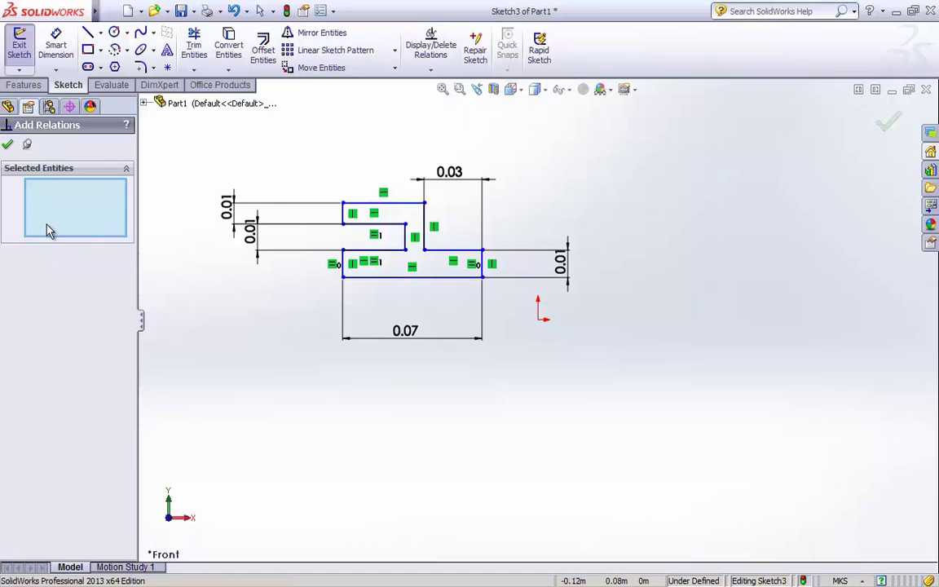
click(348, 270)
click(309, 200)
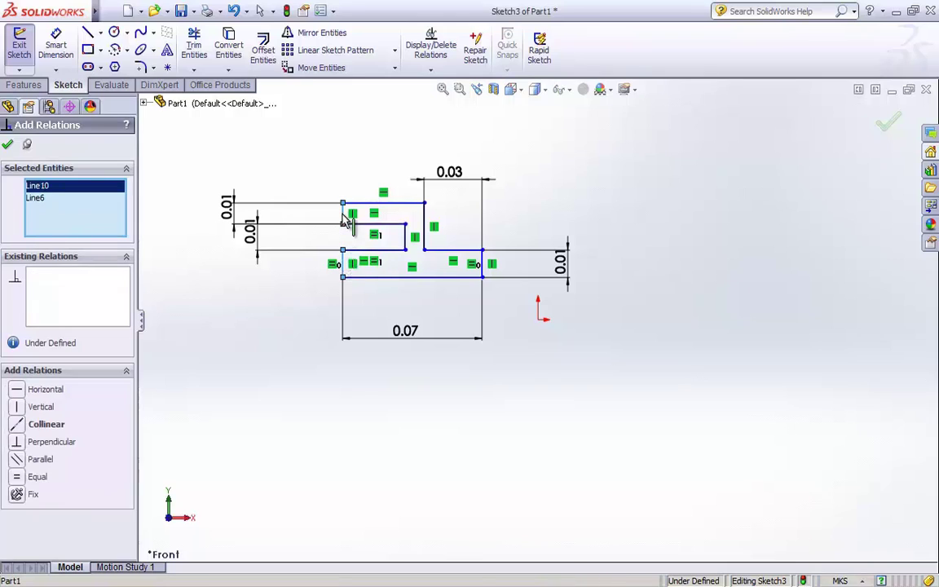
click(21, 480)
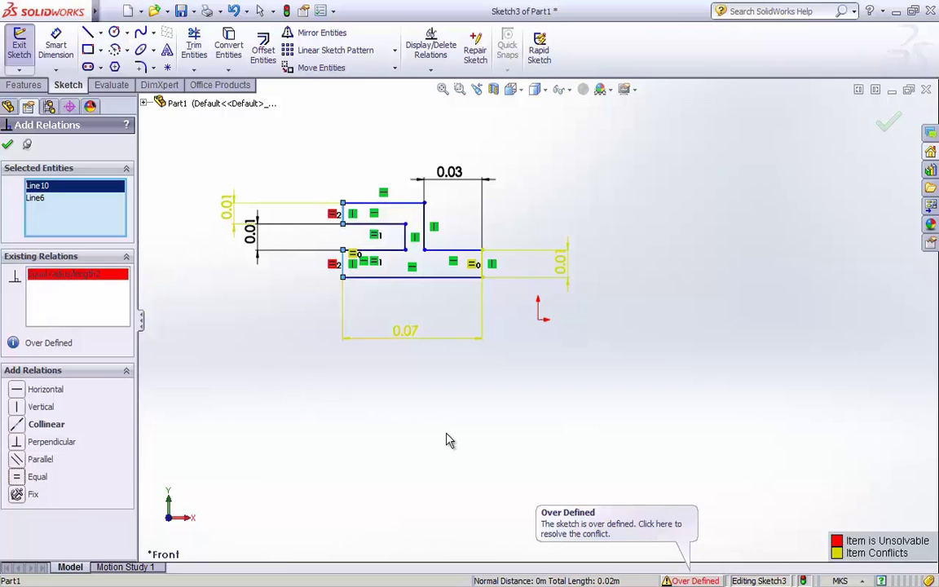
click(7, 145)
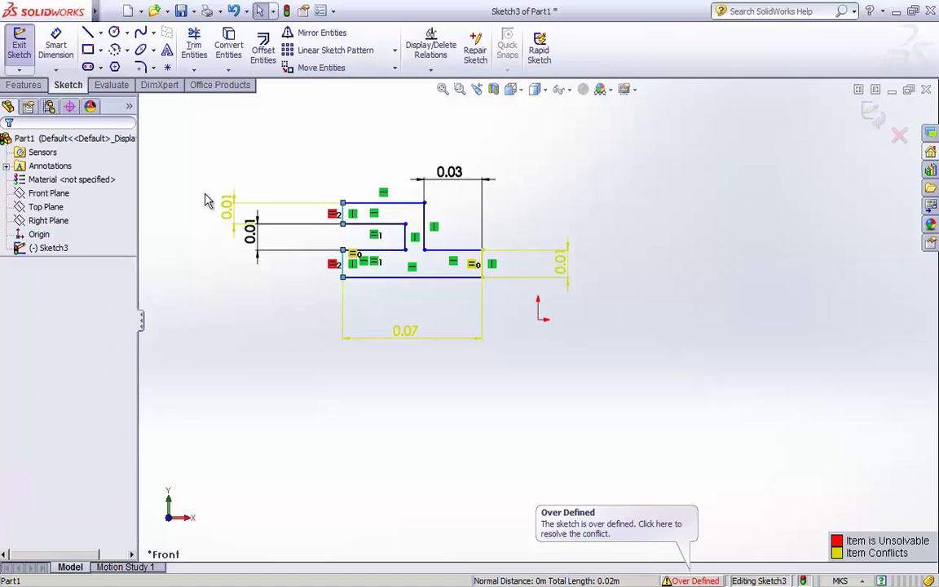
click(232, 212)
key(Delete)
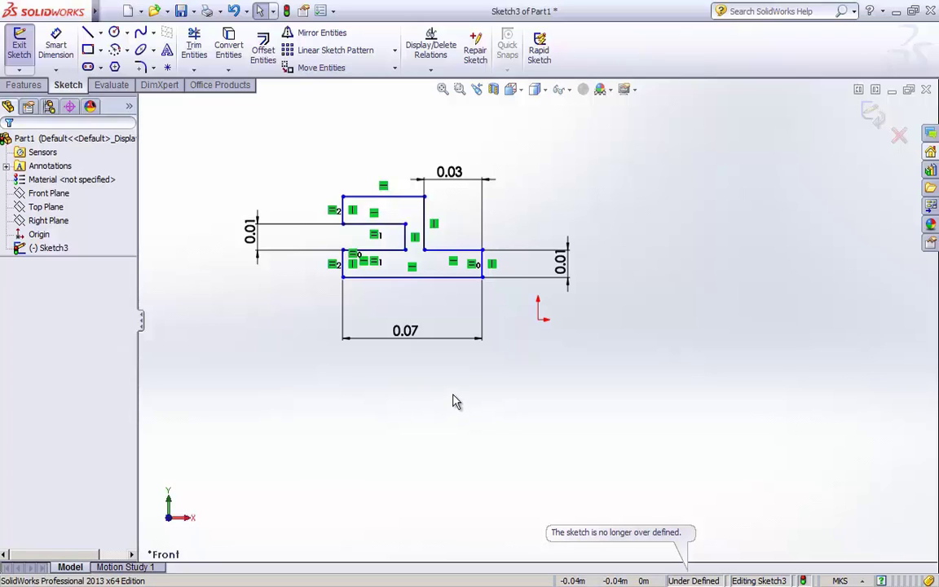
- Change the right-side height dimension from 0.01 to 0.02
click(569, 268)
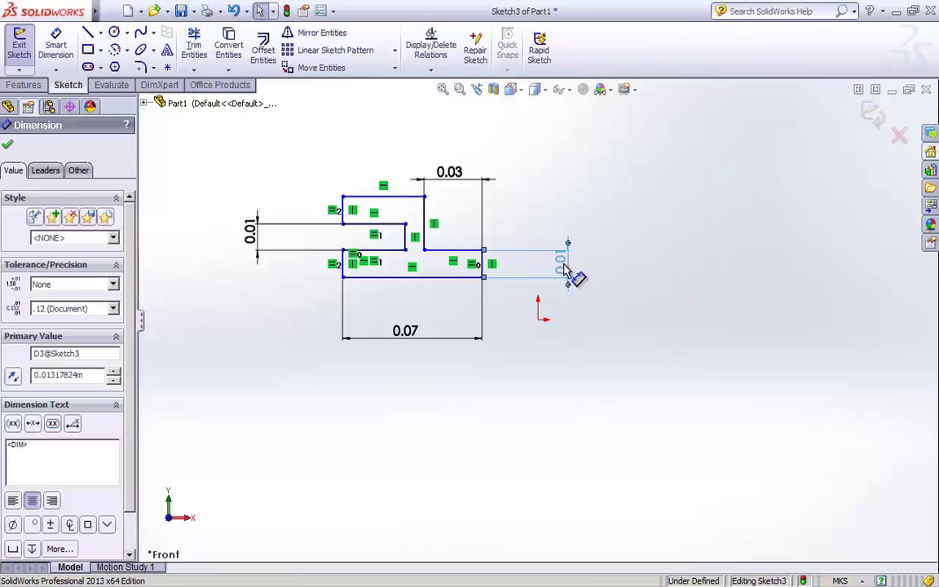
click(115, 374)
click(115, 374)
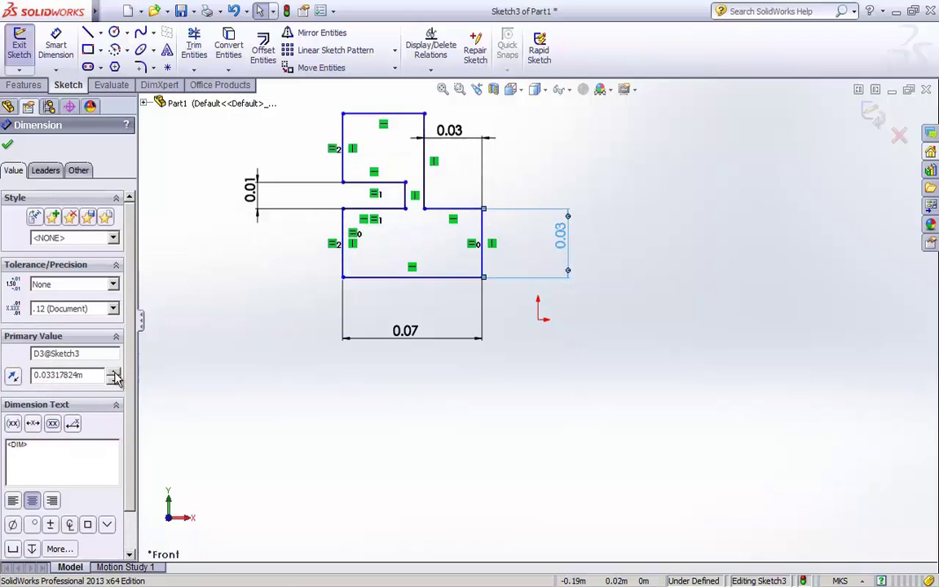
click(115, 380)
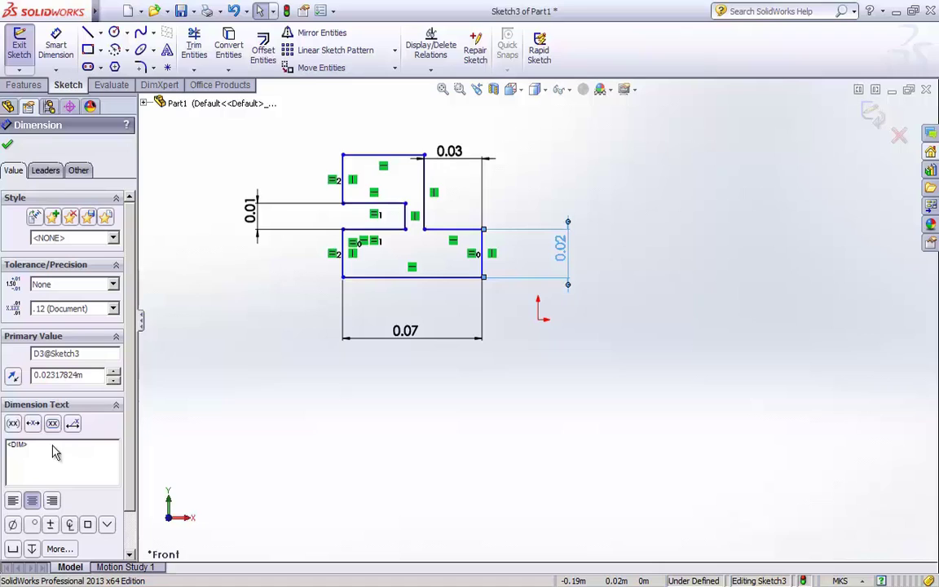
click(10, 149)
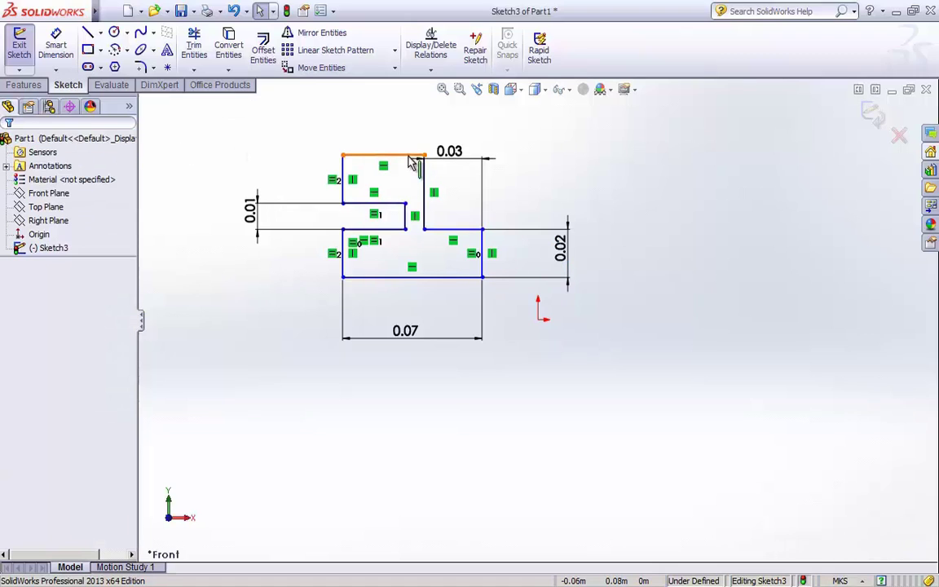
- Edit the upper right step's width dimension, trying 0.015 before settling on 0.02
click(449, 151)
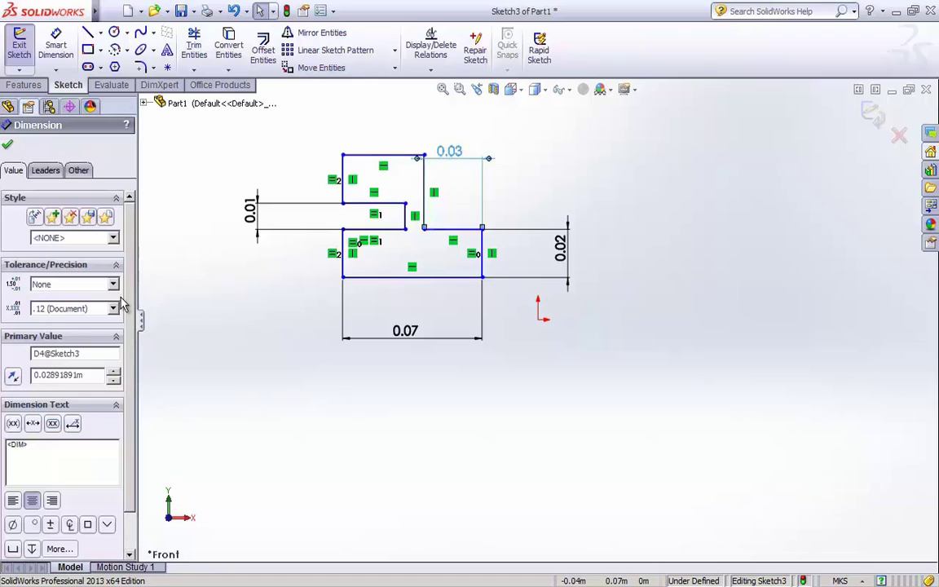
drag(47, 375, 86, 375)
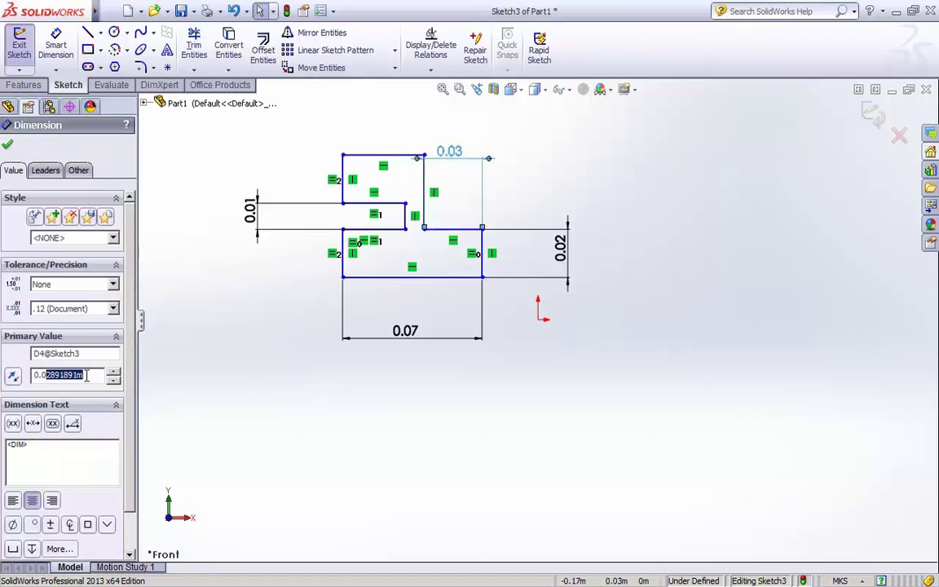
text(15)
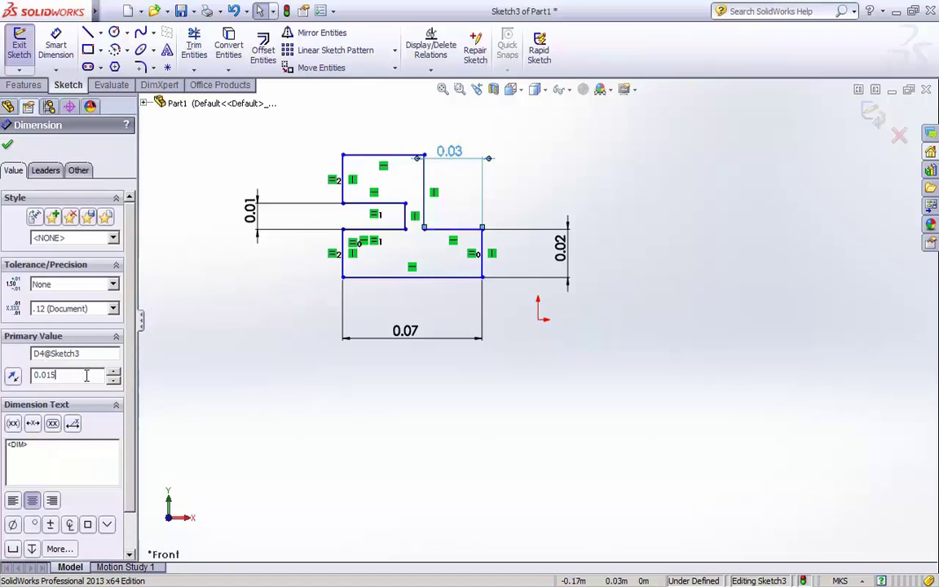
click(9, 144)
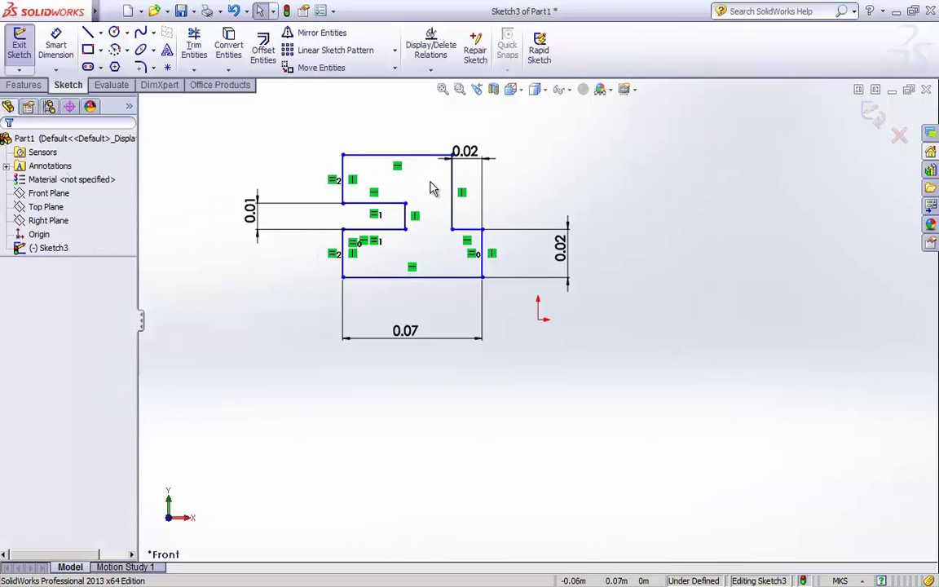
click(463, 155)
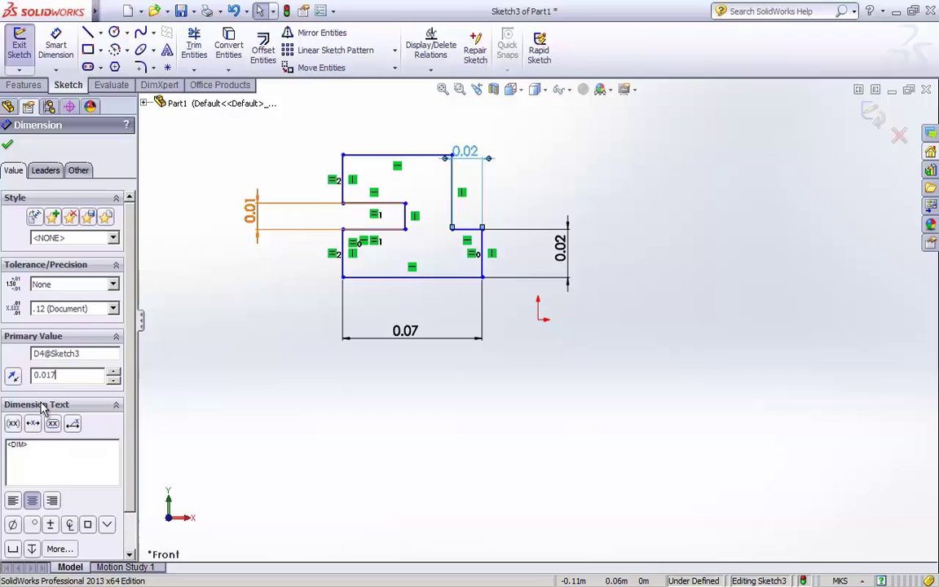
click(10, 145)
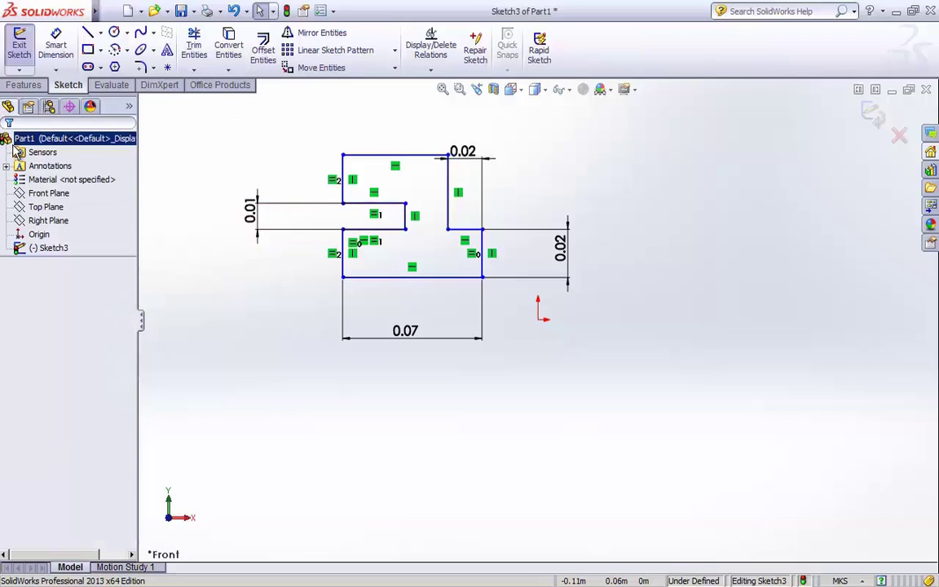
click(468, 154)
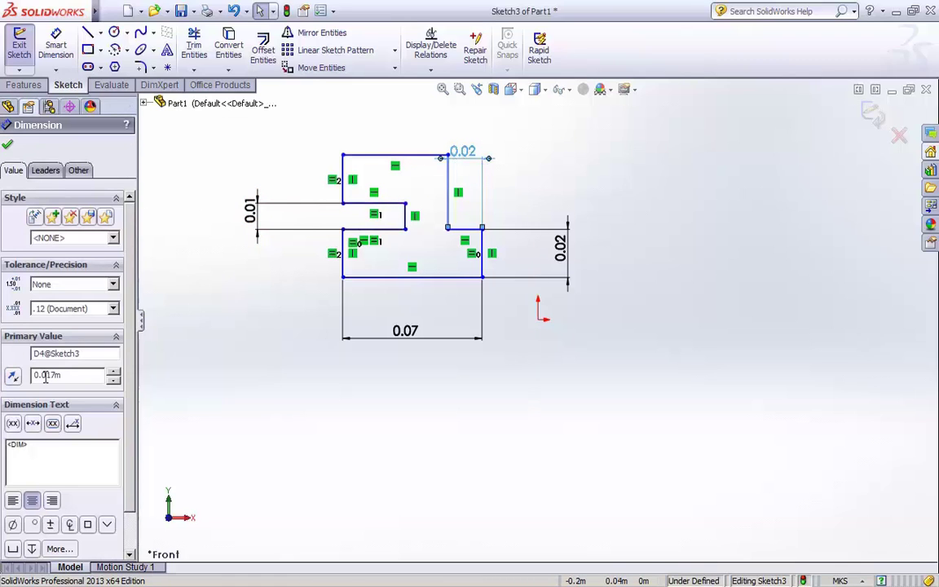
drag(43, 374, 69, 374)
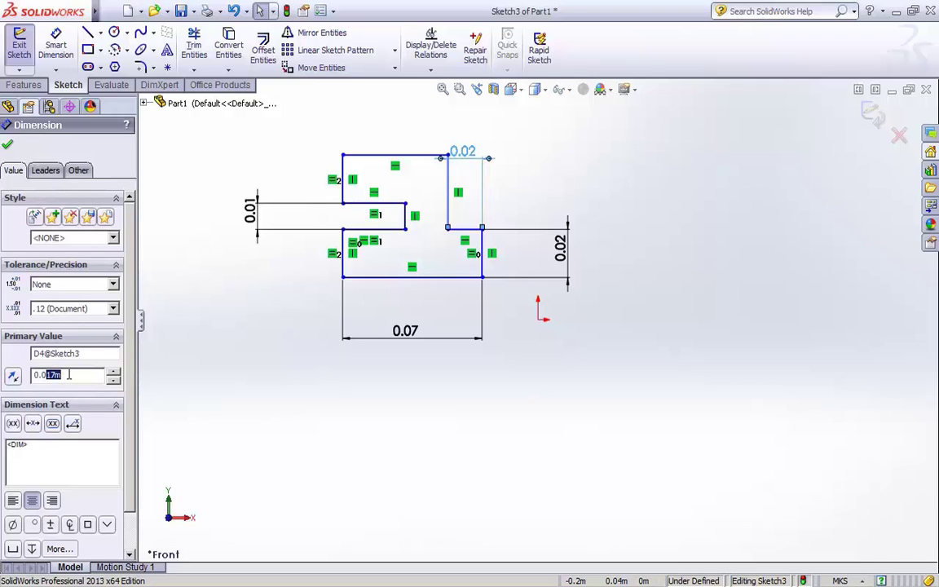
click(7, 144)
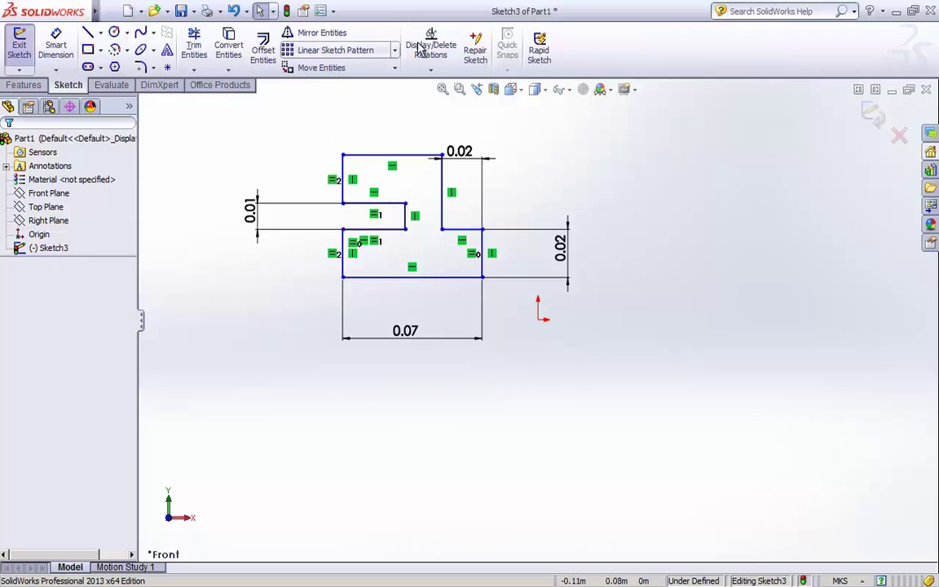
- Add an Equal relation between the two short horizontal ledge lines, Line3 and Line7
click(429, 71)
click(440, 100)
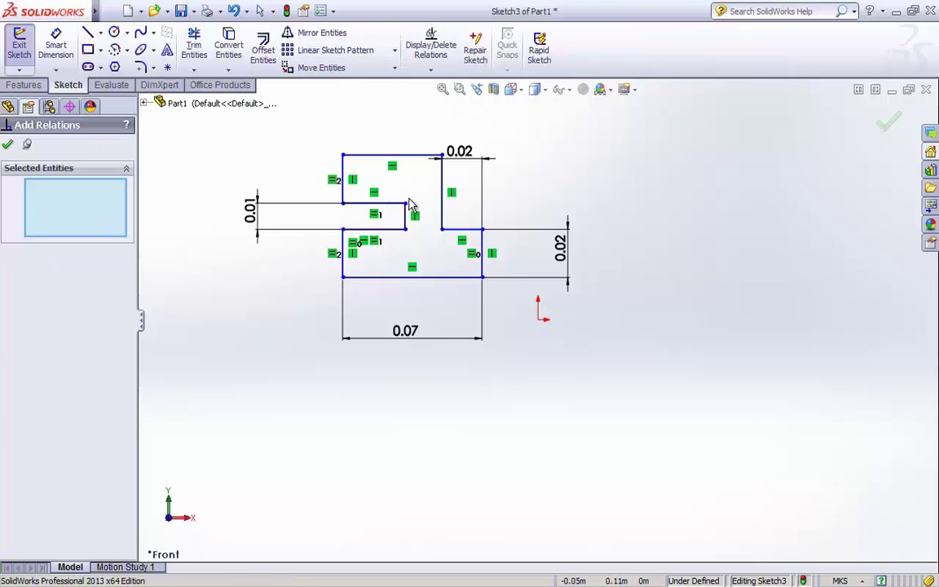
click(379, 229)
click(461, 230)
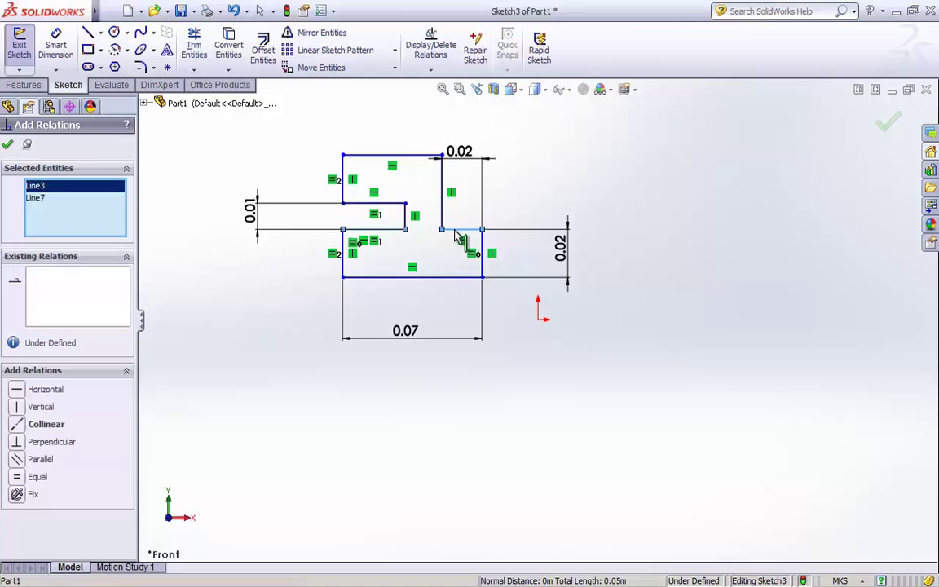
click(20, 478)
click(10, 144)
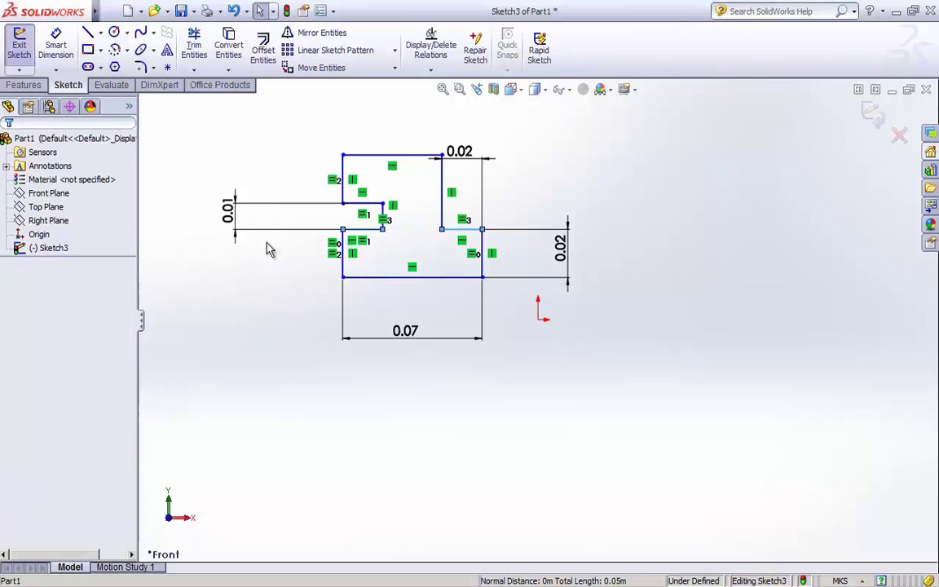
- Change the upper right step's width to 0.03, then to 0.025
click(459, 153)
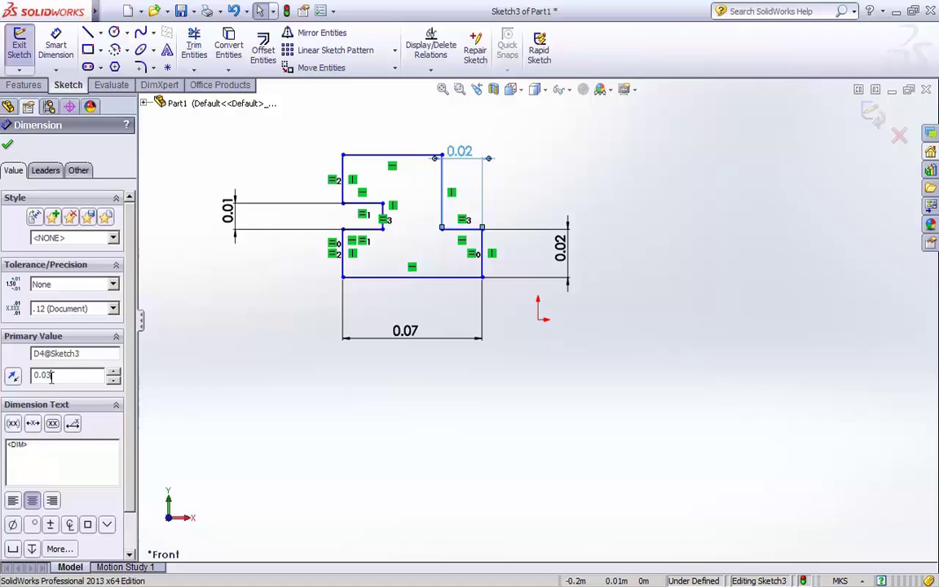
click(7, 144)
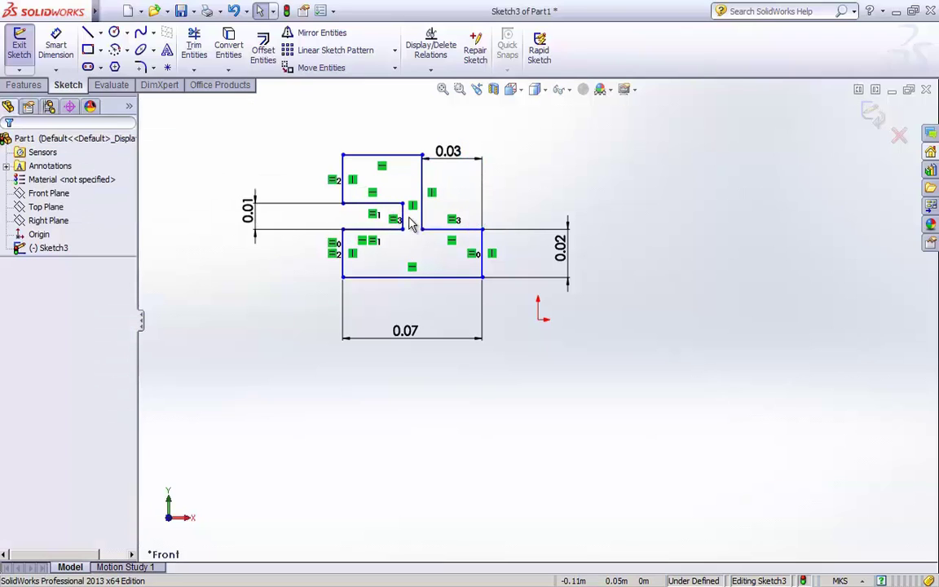
click(455, 154)
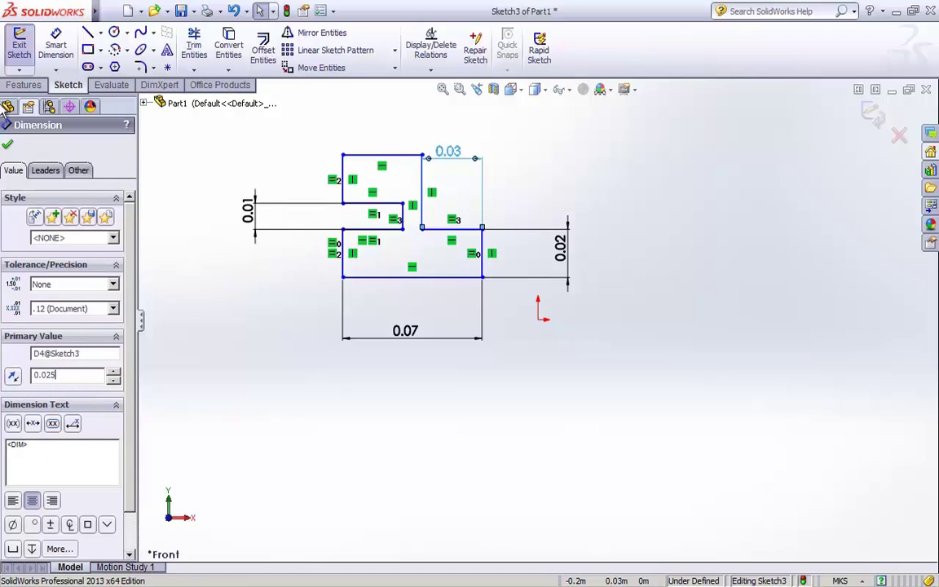
click(7, 143)
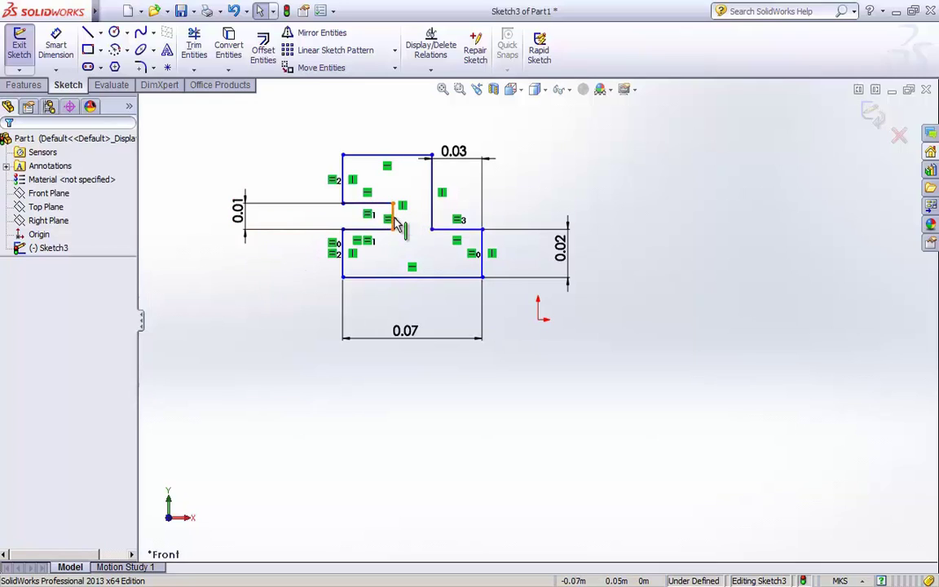
- Add an Equal relation between Line4 and Line8, then delete the left 0.01 dimension
click(430, 69)
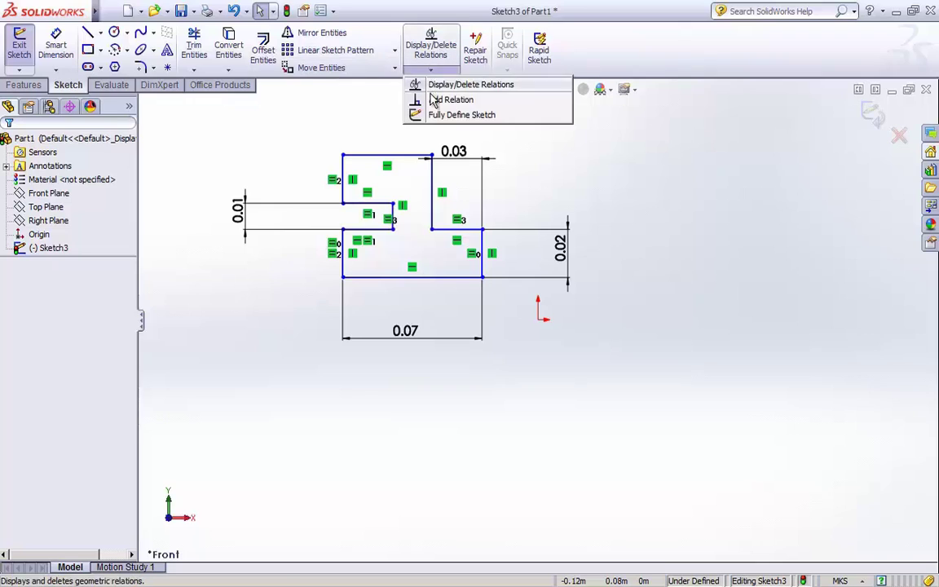
click(441, 99)
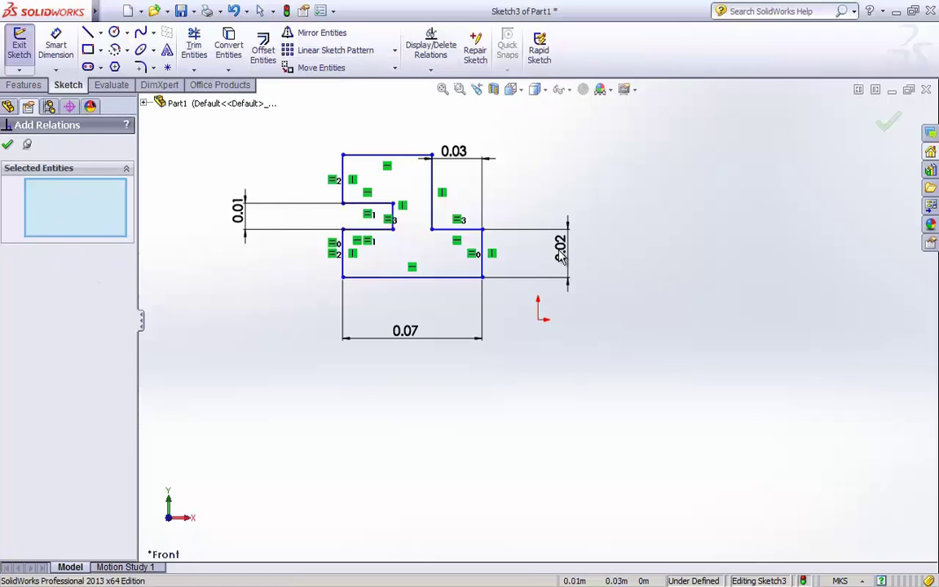
click(482, 255)
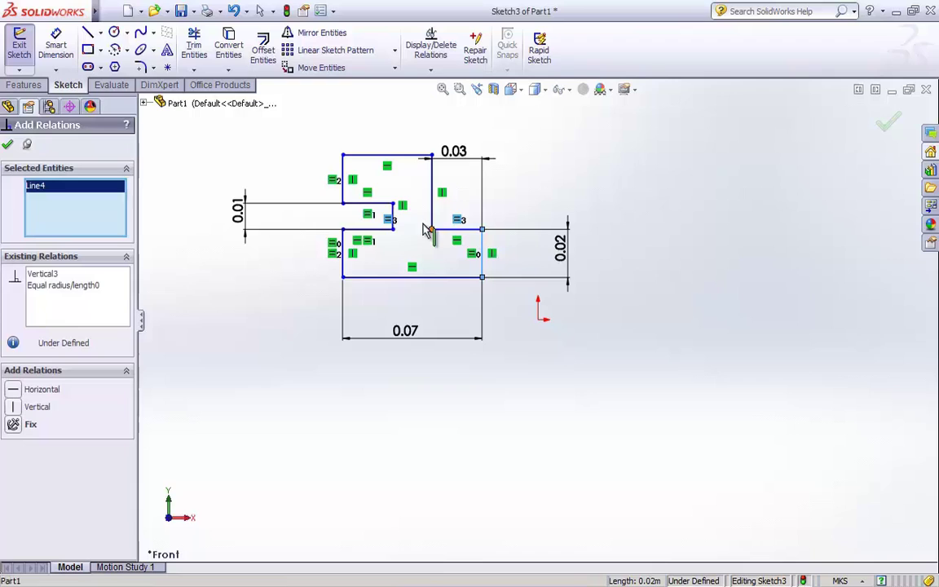
click(392, 216)
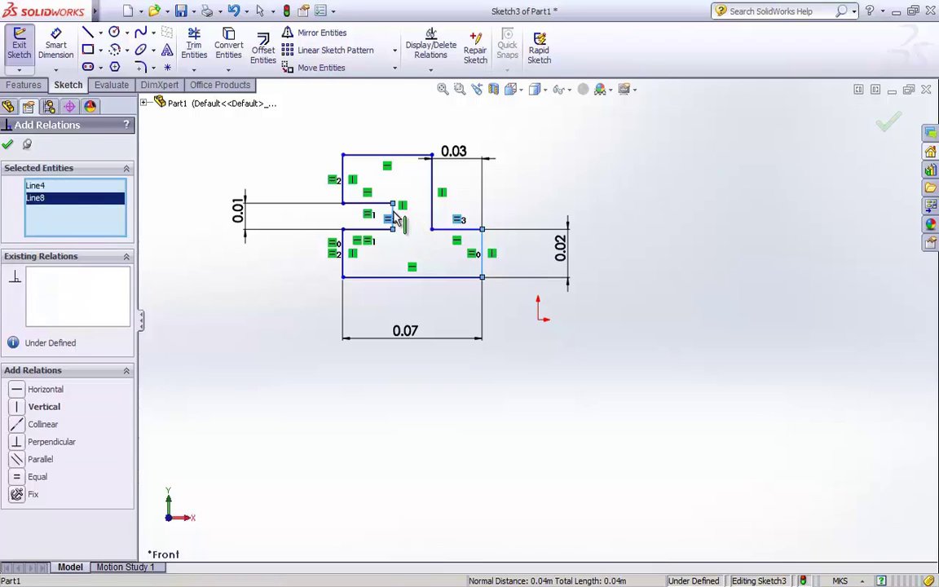
click(24, 477)
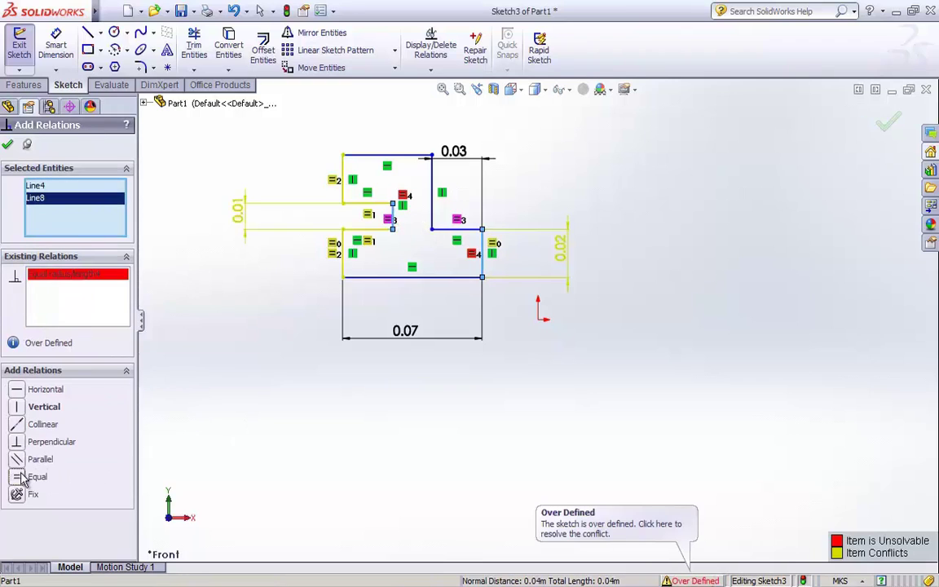
click(10, 145)
click(239, 214)
key(Delete)
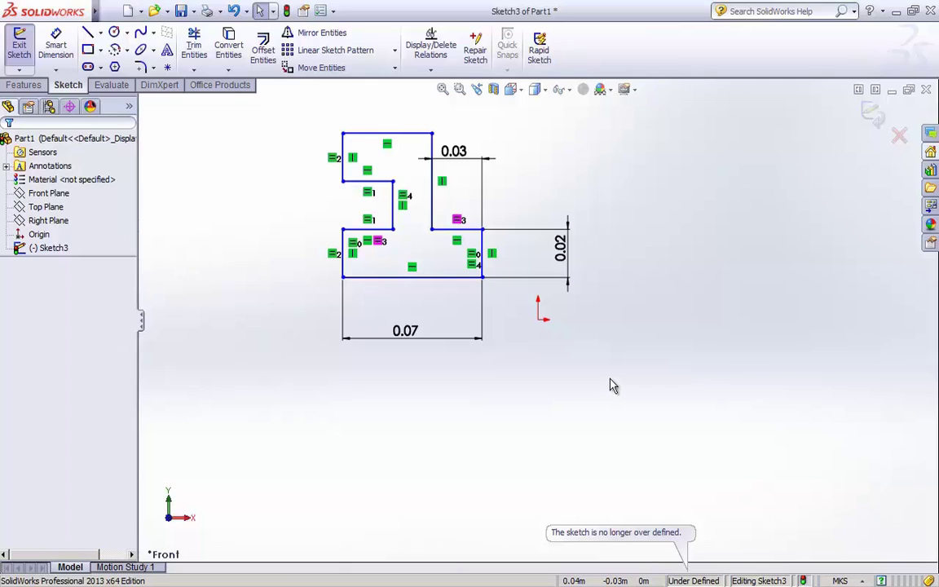
- Exit Sketch3, orbit to a tilted 3-D view, and zoom to fit the stepped outline
click(878, 118)
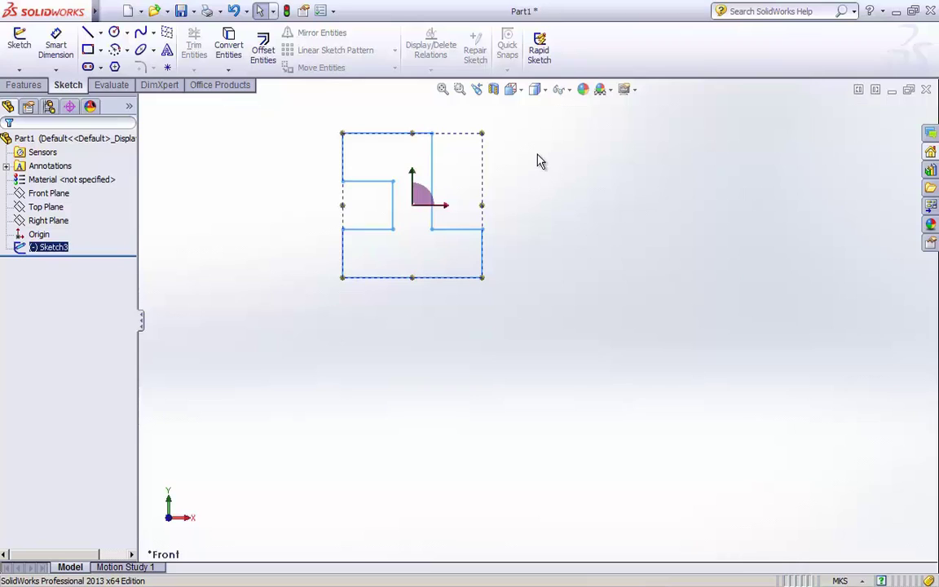
mouse_move(559, 188)
middle_down()
mouse_move(513, 222)
mouse_move(501, 246)
mouse_move(532, 203)
mouse_move(486, 205)
middle_up()
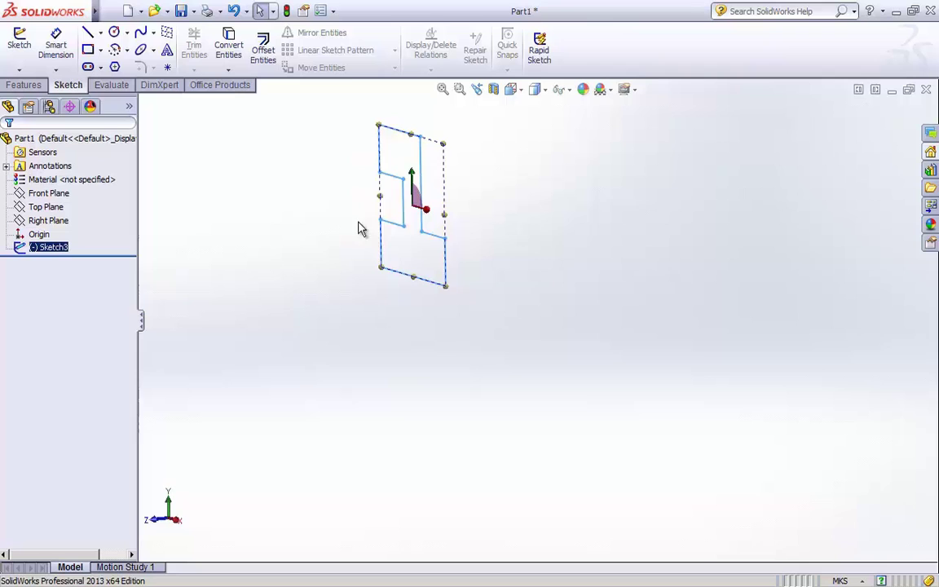
key(ctrl+8)
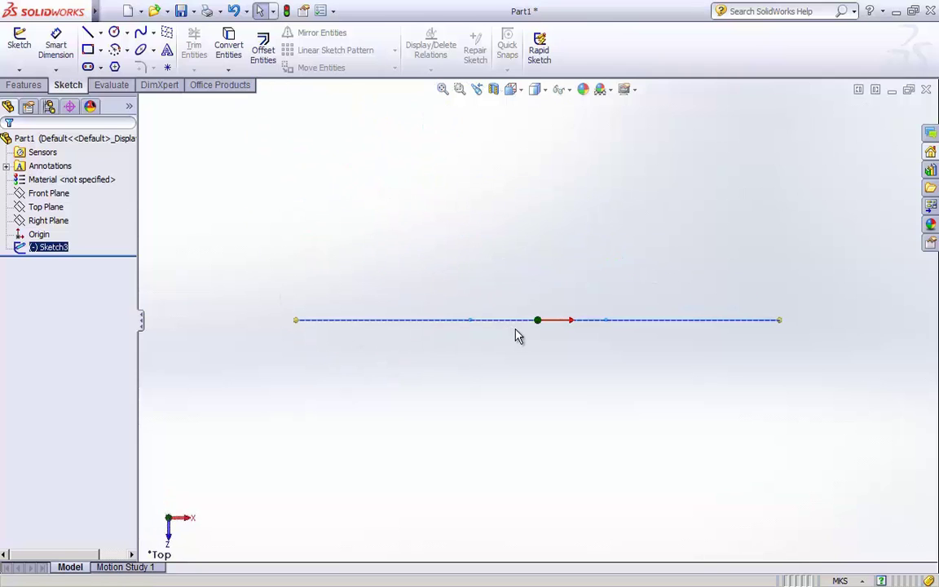
drag(515, 330, 526, 248)
mouse_move(551, 304)
middle_down()
mouse_move(520, 300)
mouse_move(515, 246)
mouse_move(476, 234)
mouse_move(529, 182)
mouse_move(495, 166)
mouse_move(482, 176)
middle_up()
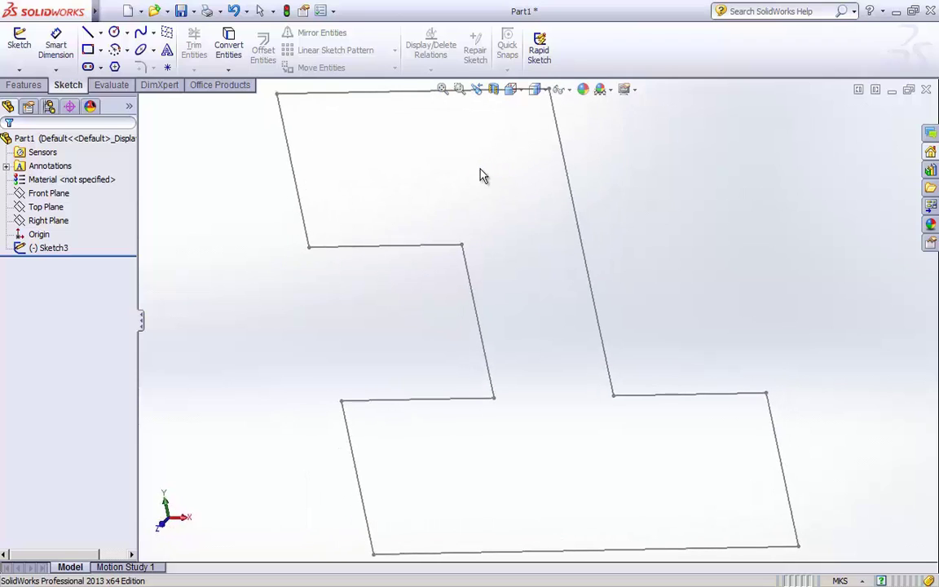
mouse_move(440, 283)
middle_down()
mouse_move(466, 281)
mouse_move(495, 253)
mouse_move(438, 217)
mouse_move(410, 324)
middle_up()
key(f)
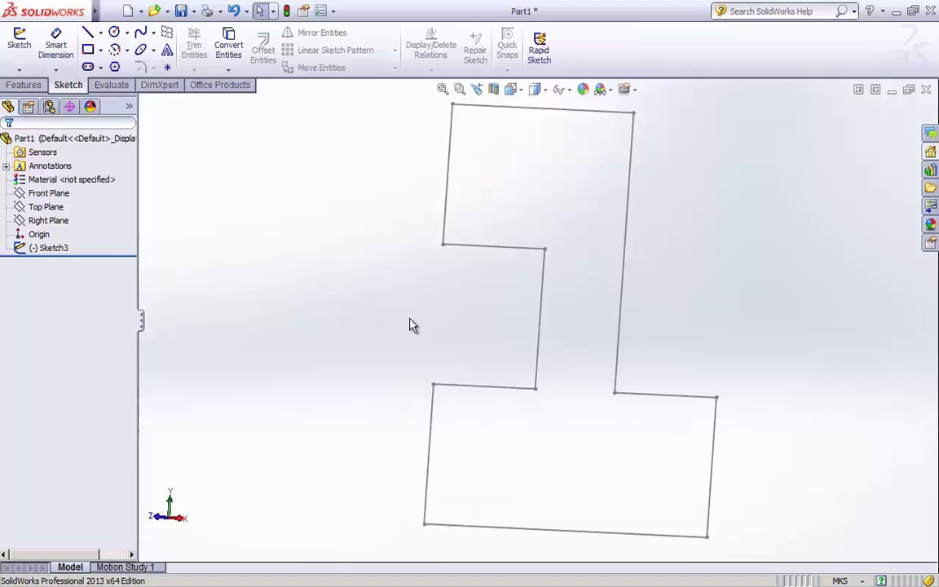
mouse_move(557, 335)
middle_down()
mouse_move(550, 346)
mouse_move(567, 336)
mouse_move(574, 348)
mouse_move(567, 363)
middle_up()
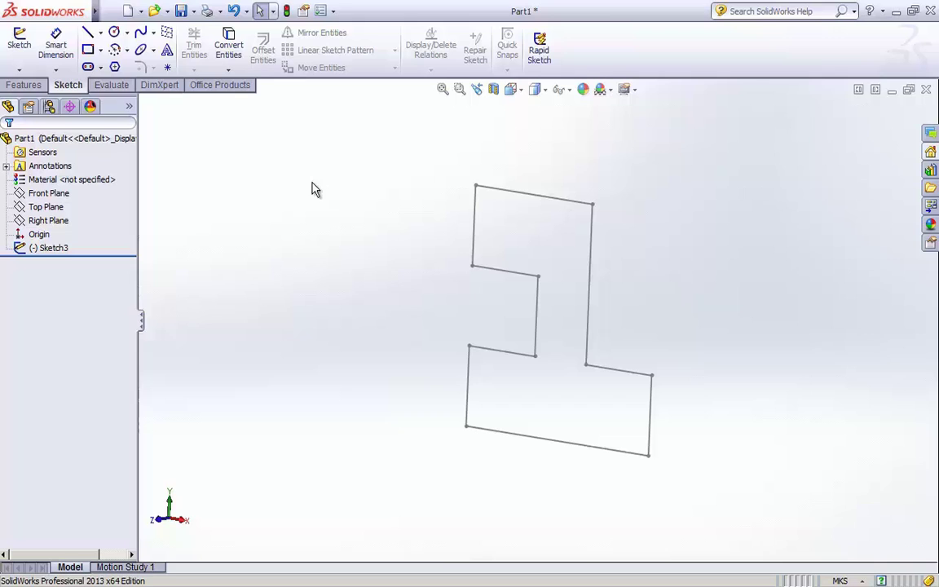
- Extrude Sketch3 into a 0.017 m deep solid block, creating Boss-Extrude1
click(33, 86)
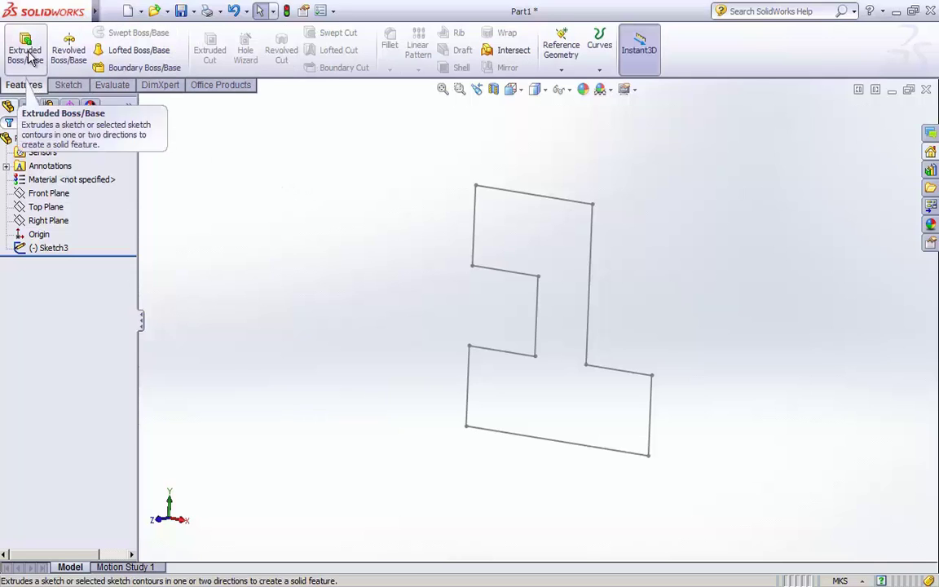
click(25, 51)
click(495, 189)
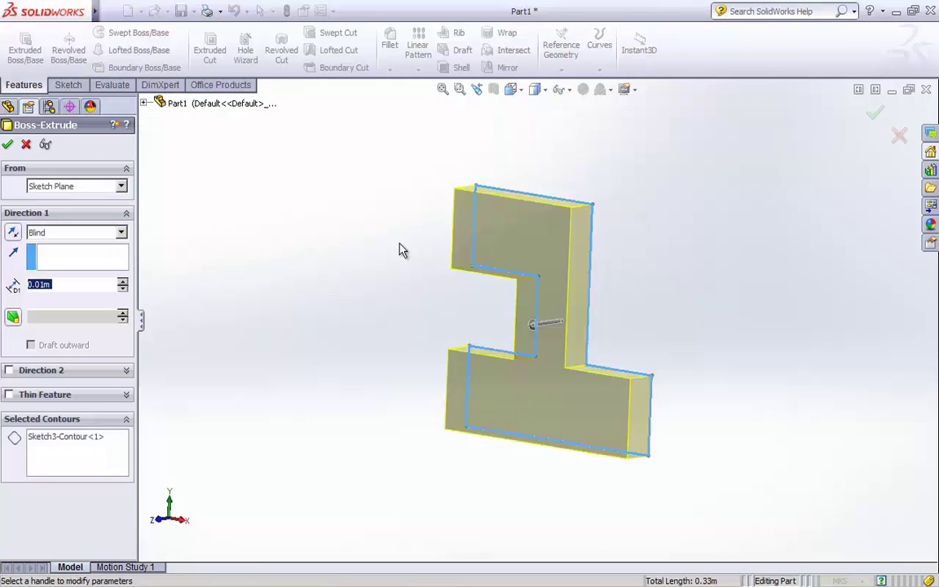
mouse_move(607, 245)
middle_down()
mouse_move(574, 260)
mouse_move(579, 268)
middle_up()
drag(523, 334, 507, 335)
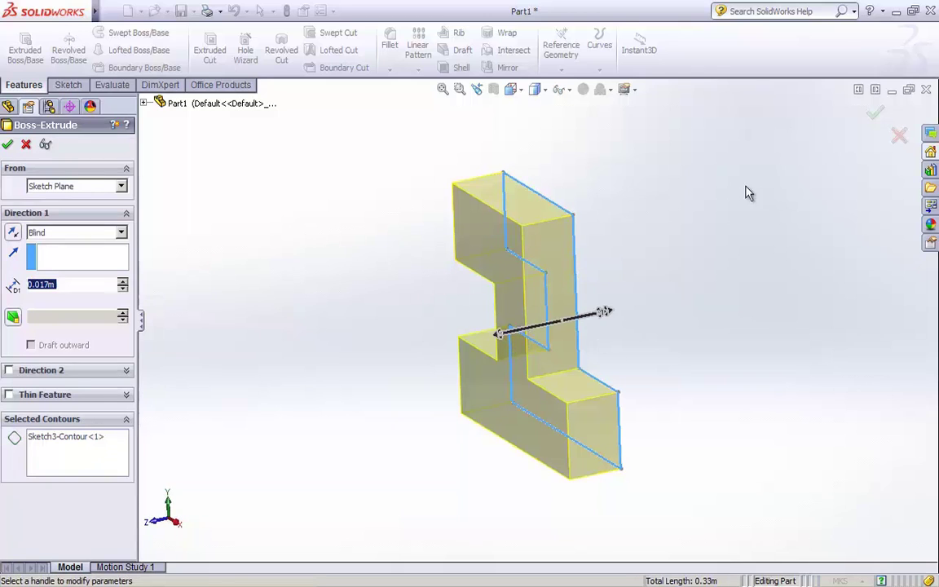
click(875, 114)
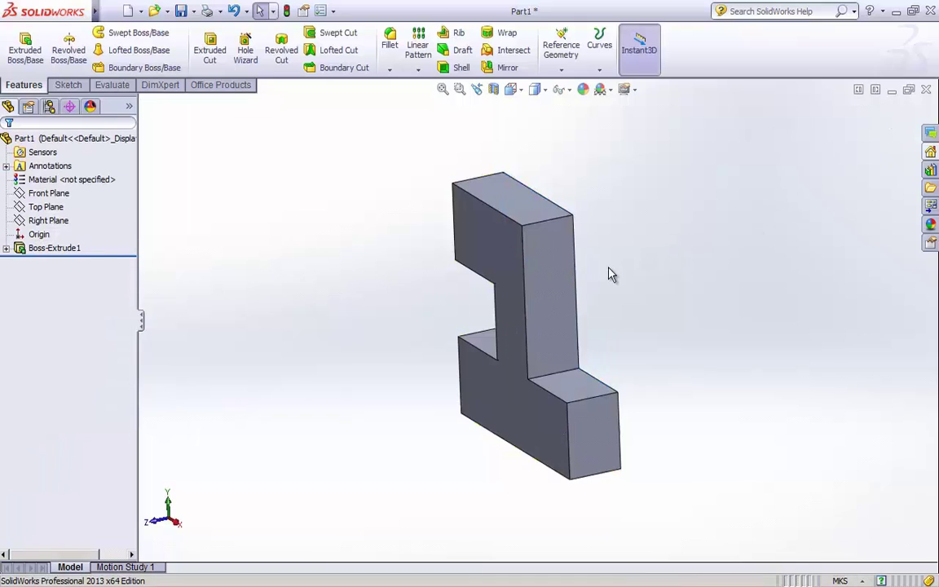
middle_drag(610, 271, 630, 262)
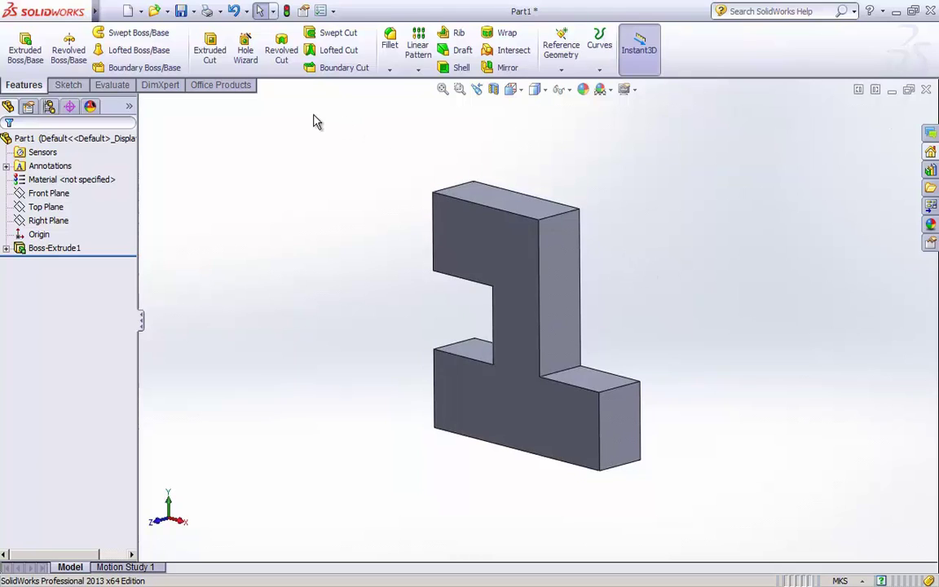
- Add Fillet1 with a 0.02 m radius on the block's top-left outer edge
click(389, 42)
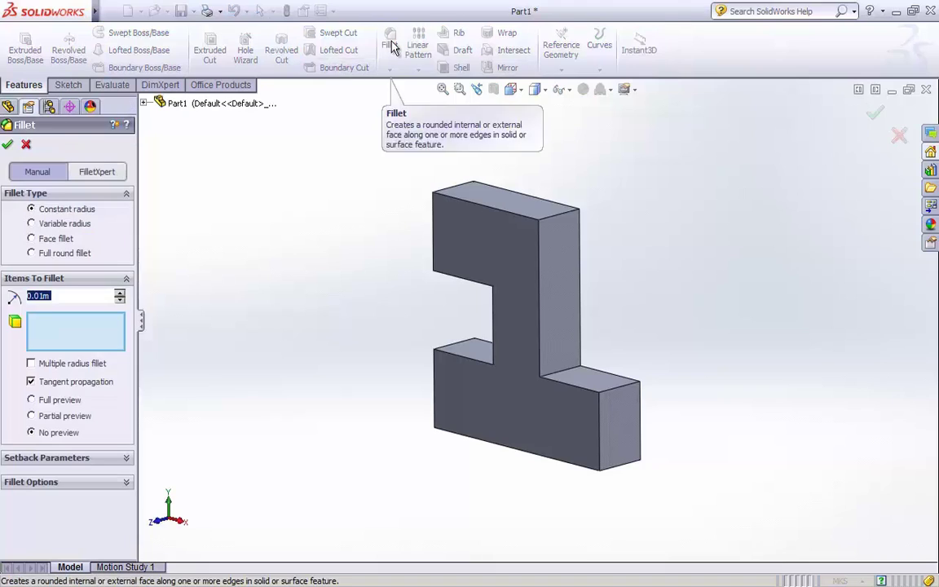
click(449, 191)
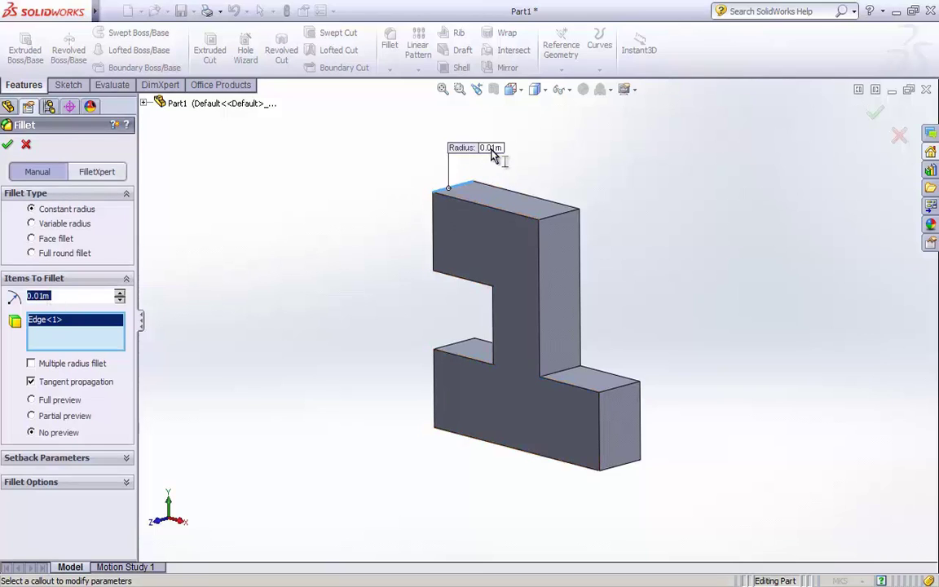
click(56, 295)
click(42, 295)
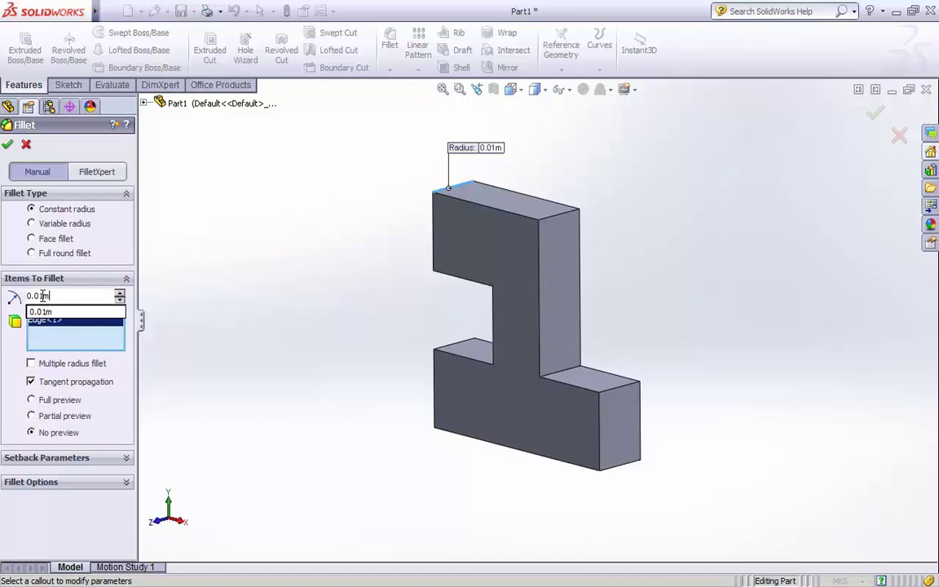
drag(39, 295, 61, 296)
text(2)
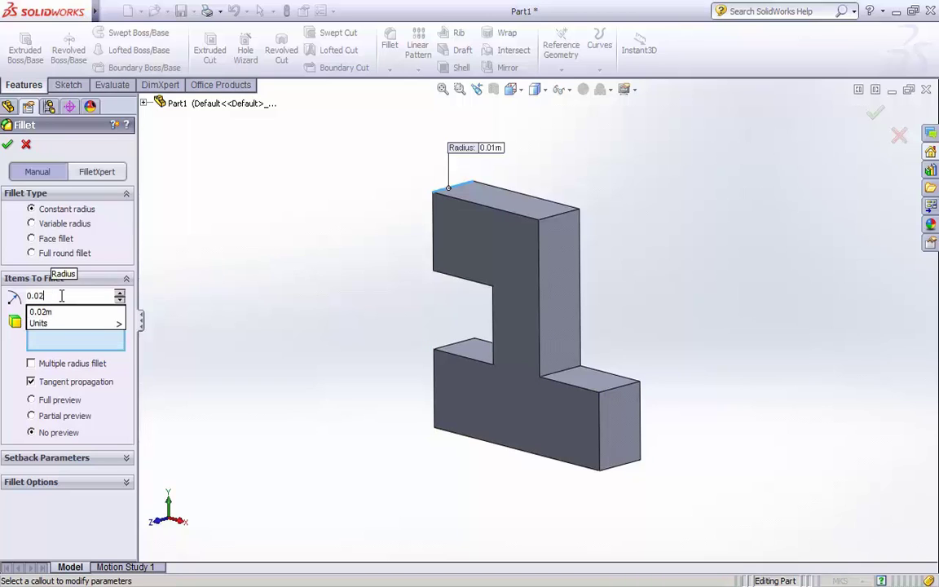
key(Return)
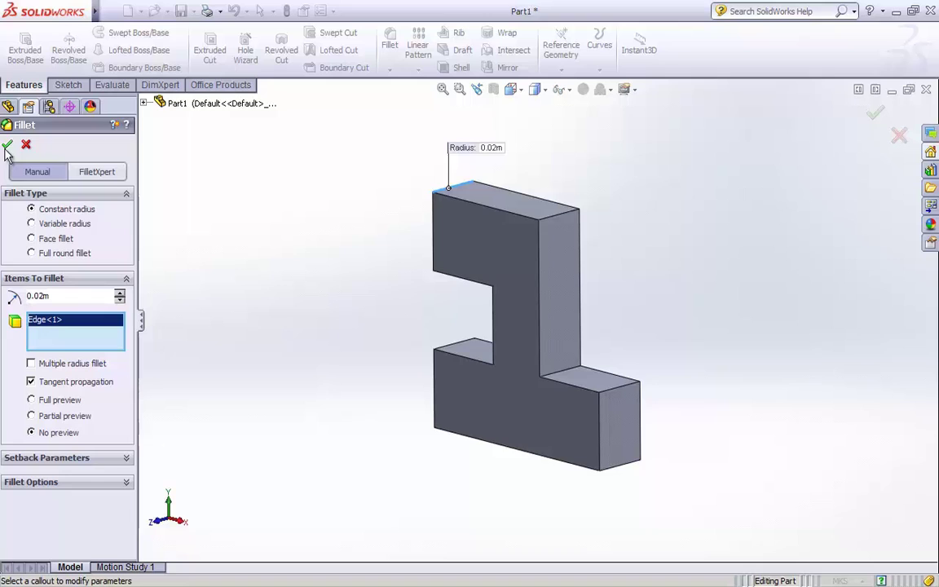
click(7, 145)
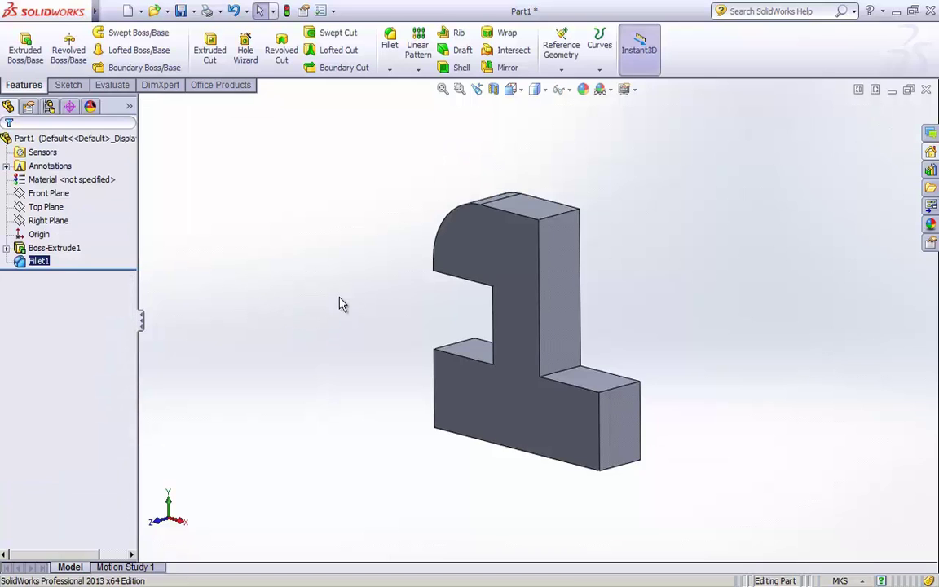
- Change Fillet1's R0.02 radius dimension to 0.01
middle_drag(390, 297, 440, 285)
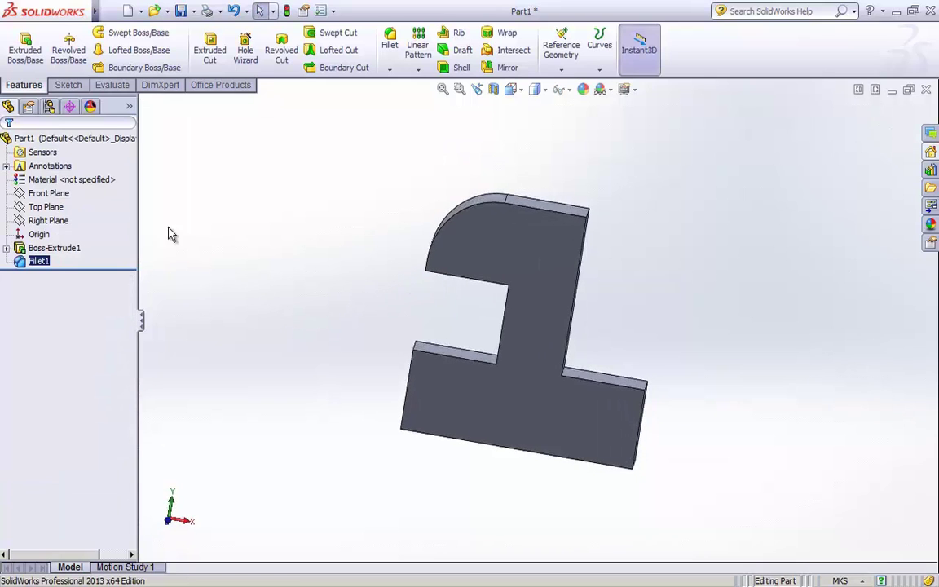
click(39, 262)
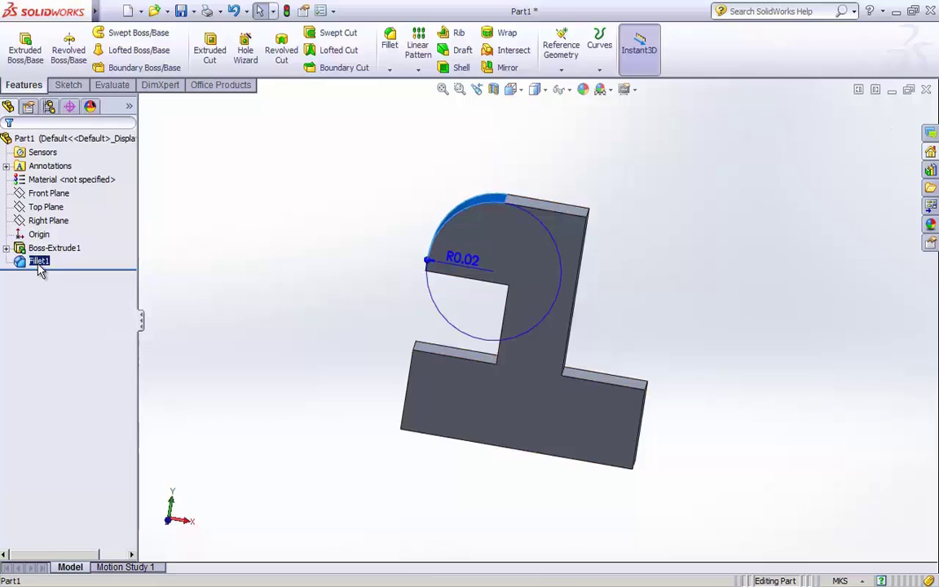
double_click(463, 258)
drag(471, 259, 479, 258)
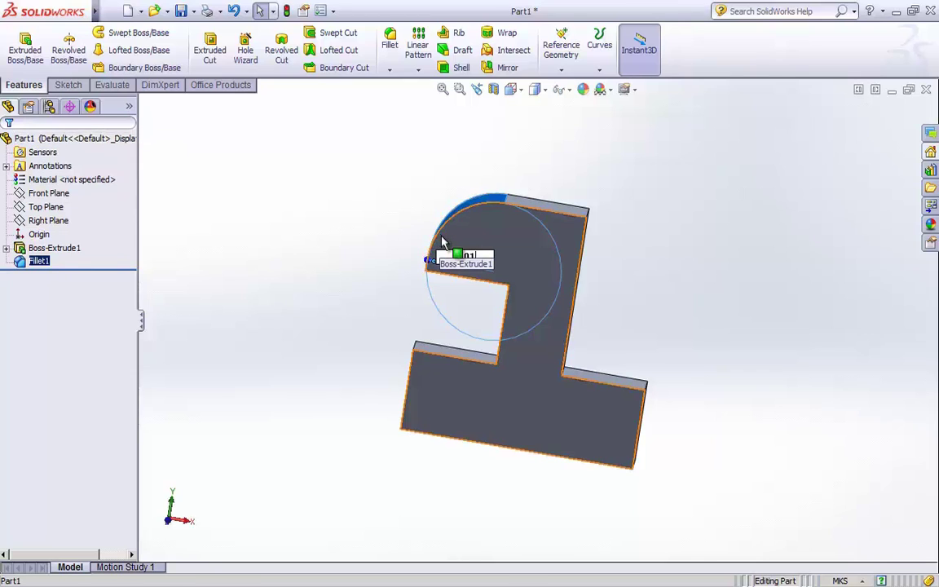
text(1)
key(Return)
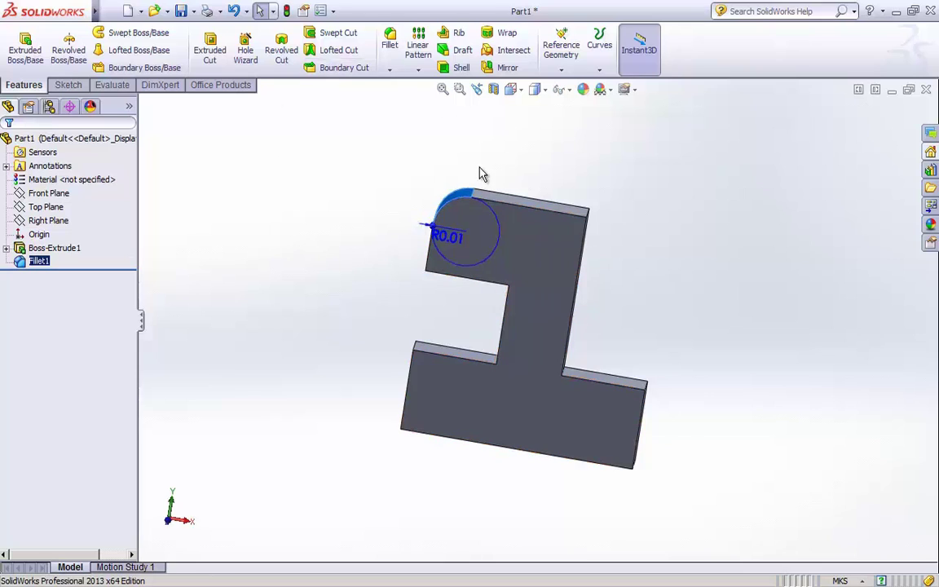
middle_drag(481, 173, 416, 152)
- Add Fillet2 with a 0.01 m radius on the upper arm's top-right edge
click(390, 41)
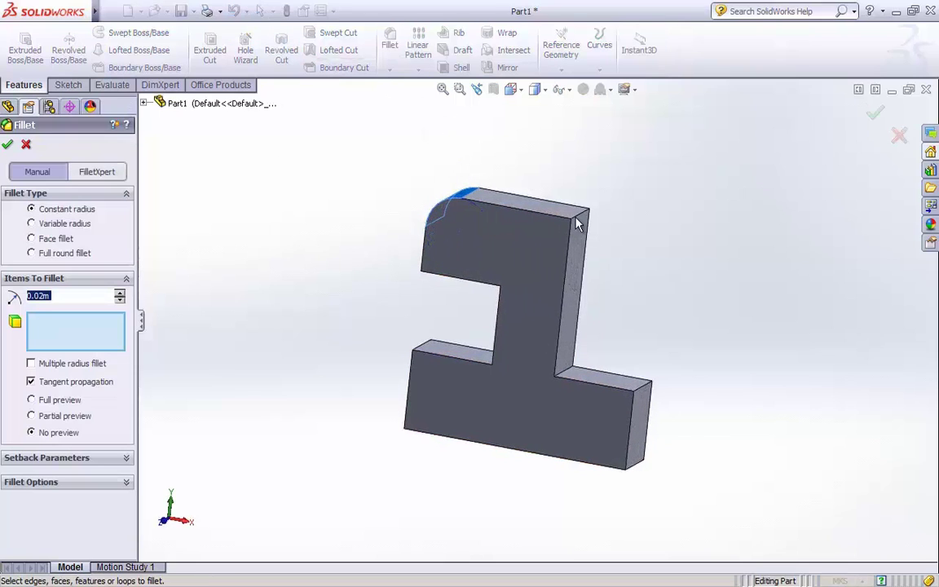
click(578, 220)
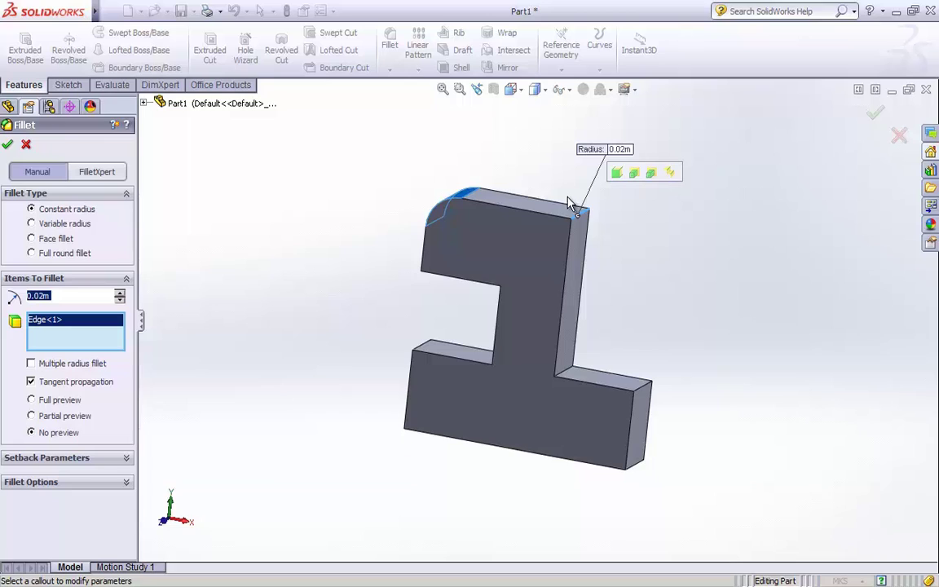
click(40, 297)
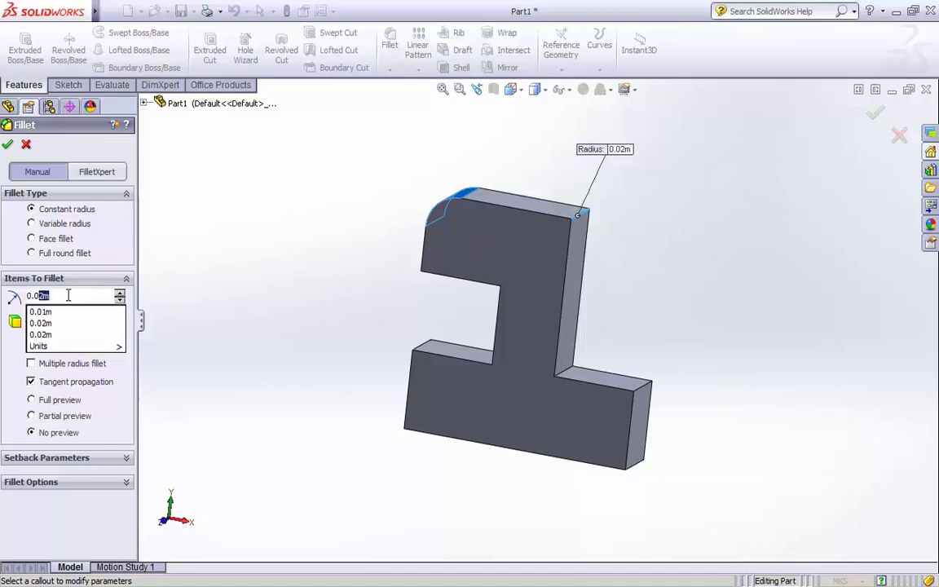
text(0.01)
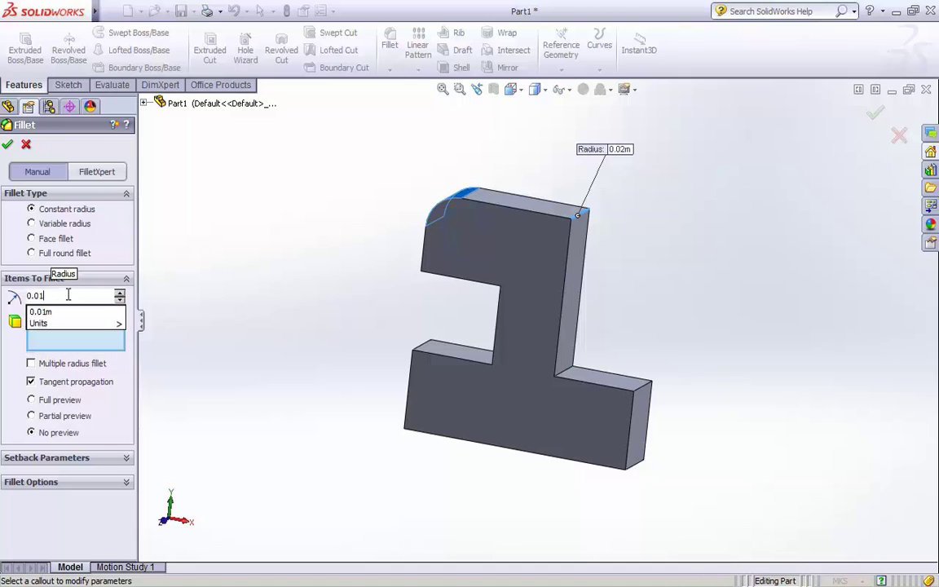
key(Return)
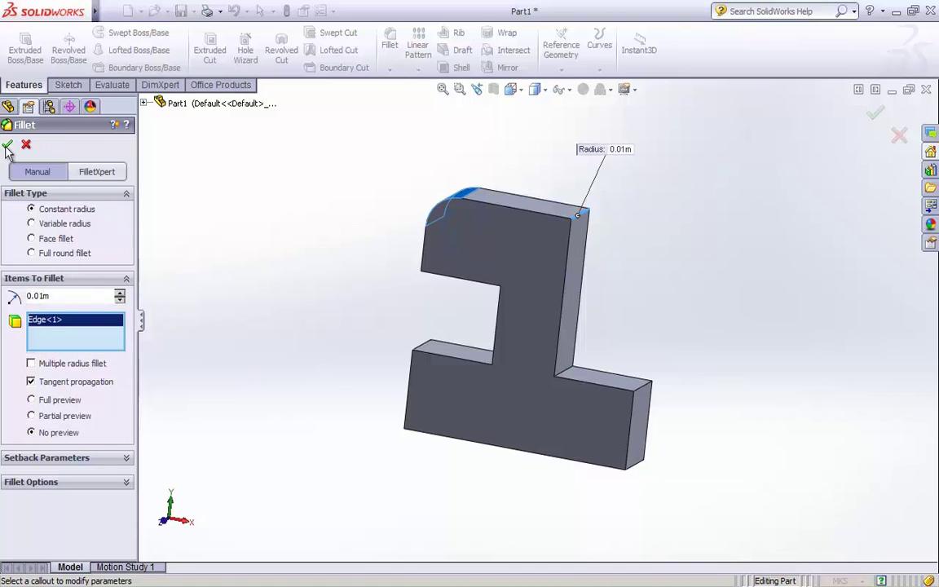
click(8, 147)
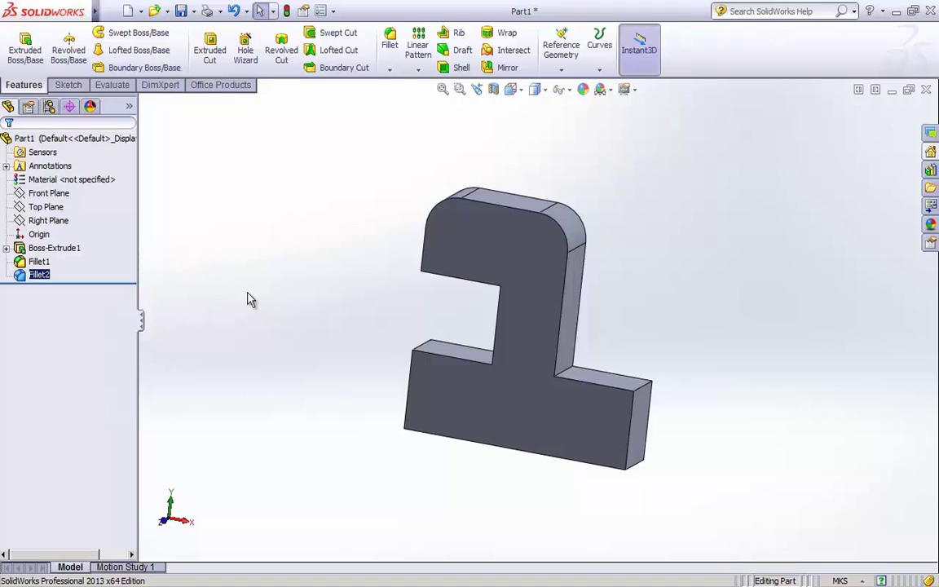
- Fillet five outer edges at 0.01 m: the edge under the overhang, two lower-left block edges, and the right end's top and bottom
click(390, 42)
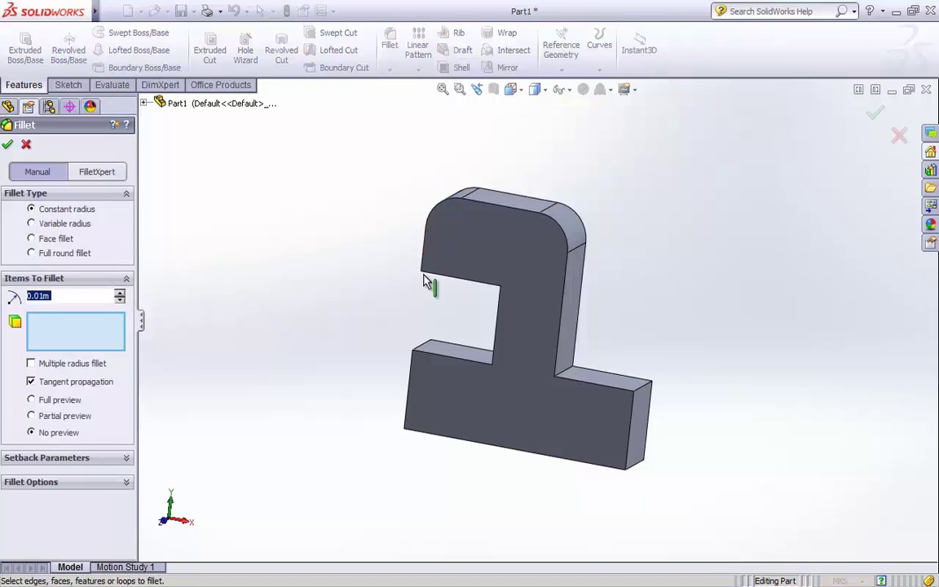
middle_drag(394, 295, 444, 276)
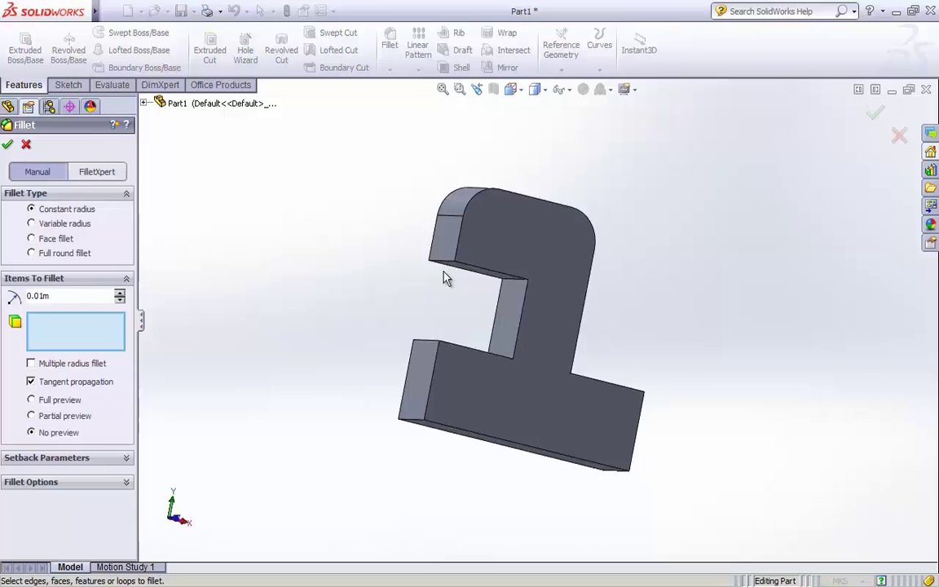
click(445, 264)
click(425, 341)
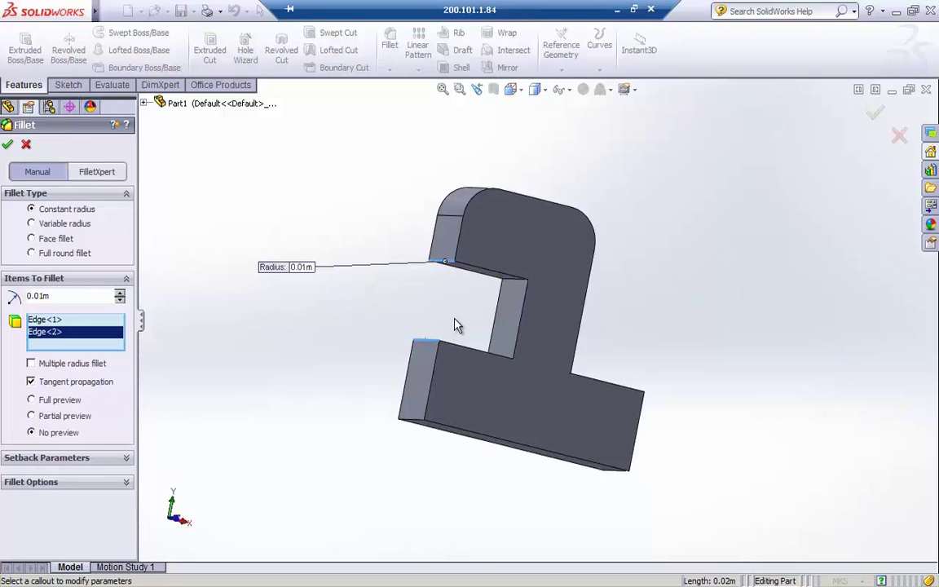
click(414, 423)
middle_drag(414, 424, 601, 403)
click(604, 402)
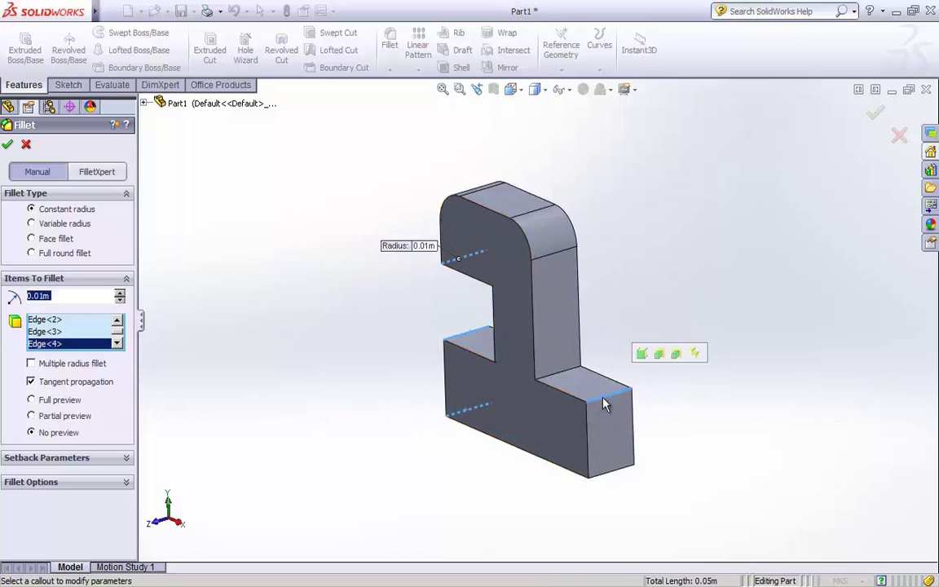
click(612, 477)
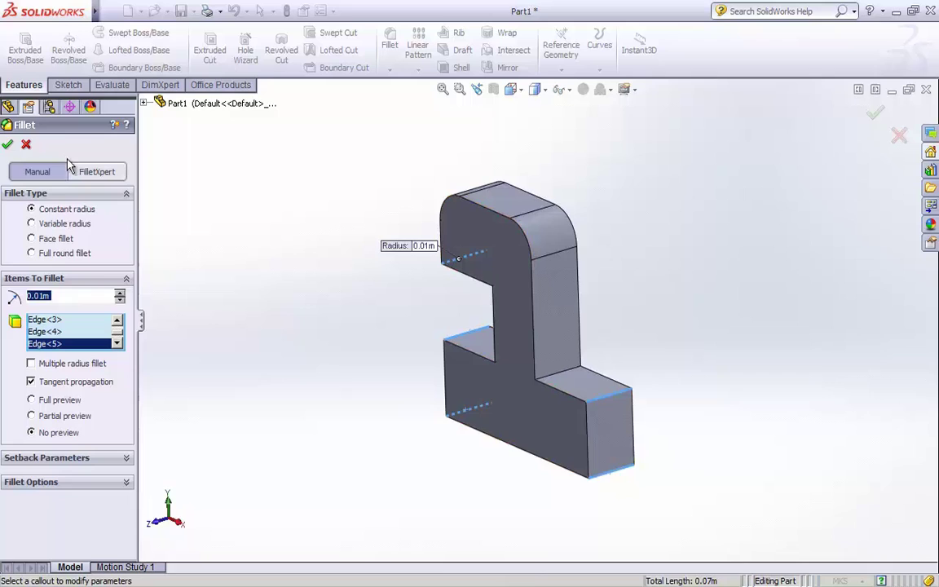
click(9, 145)
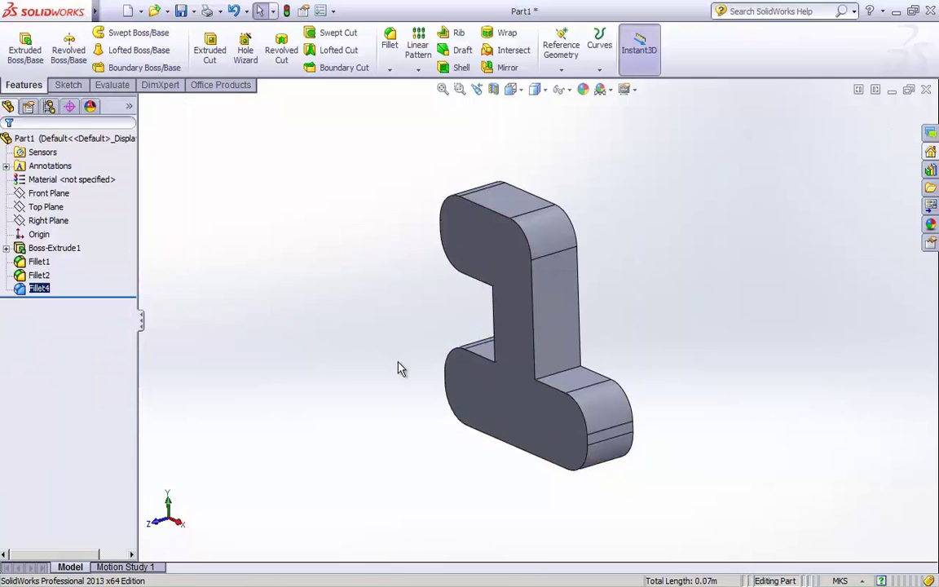
- Add 0.01 m fillets Fillet5 and Fillet6 on the inner edge above the right step and the notch's top edge
click(392, 45)
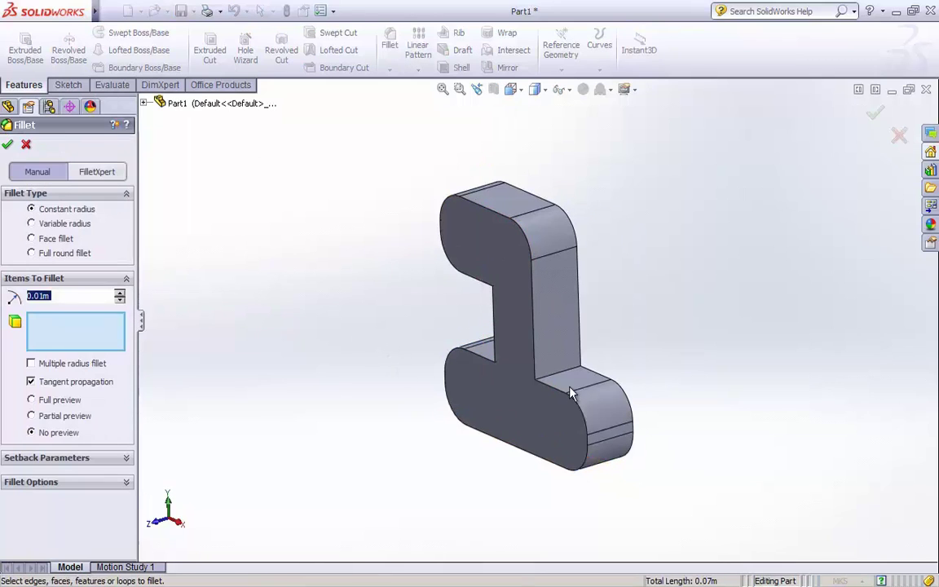
click(558, 378)
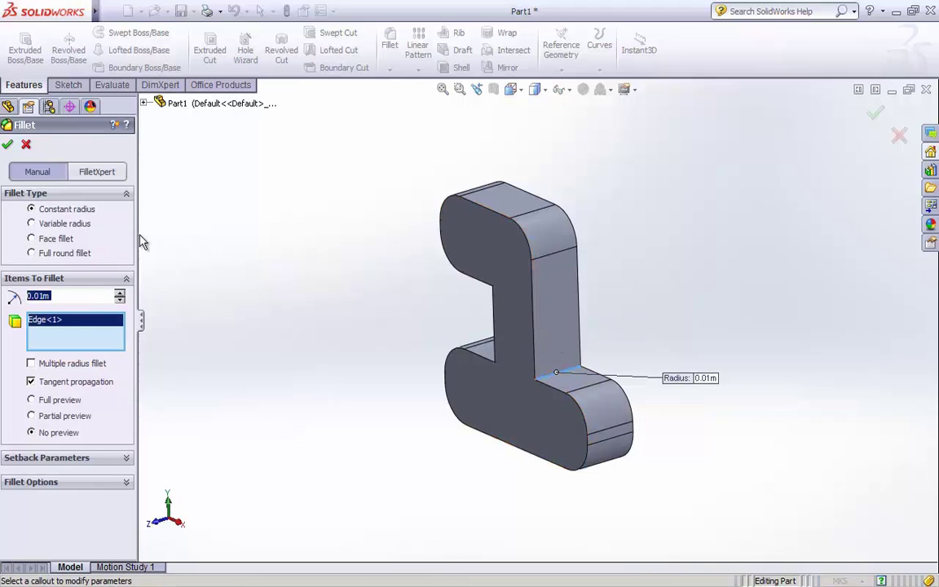
click(8, 145)
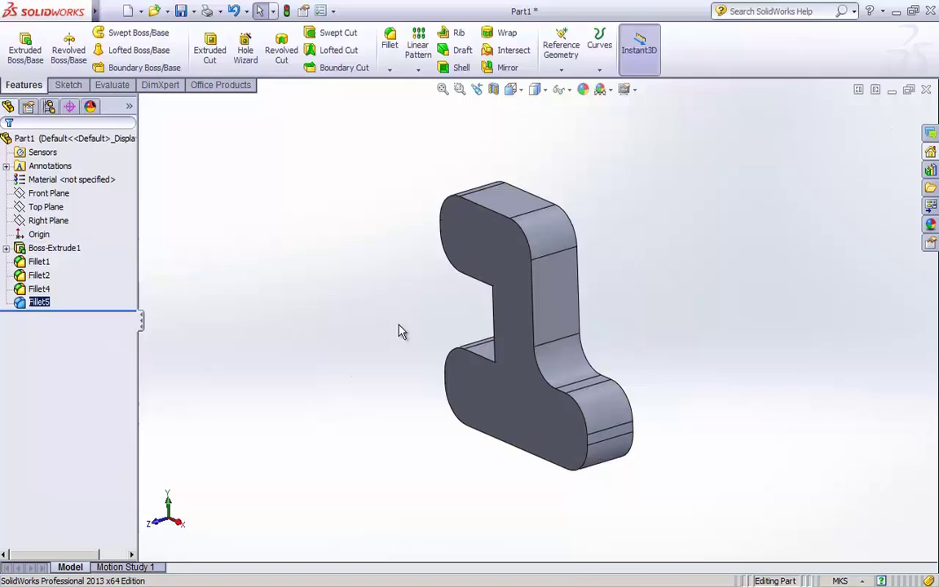
middle_drag(394, 367, 540, 267)
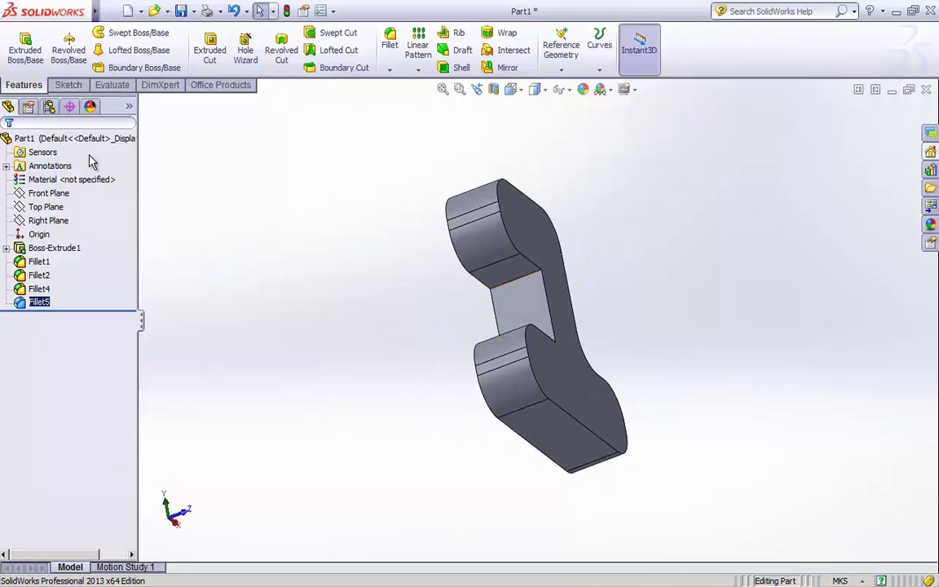
click(389, 41)
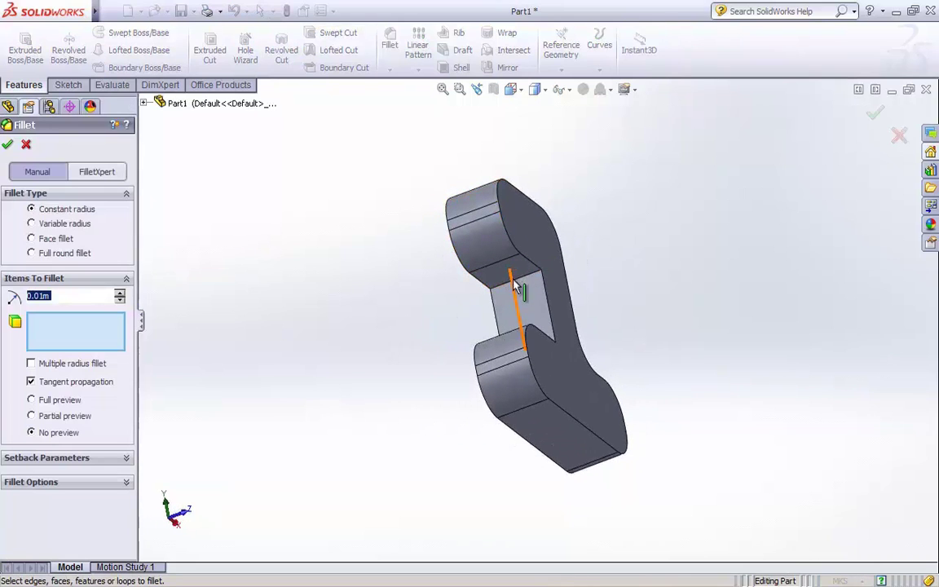
click(516, 286)
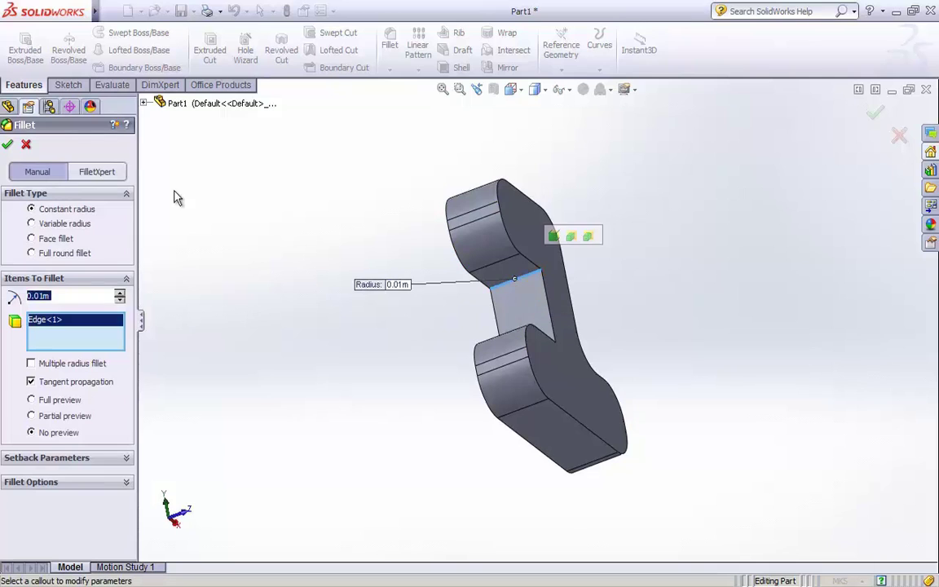
key(Return)
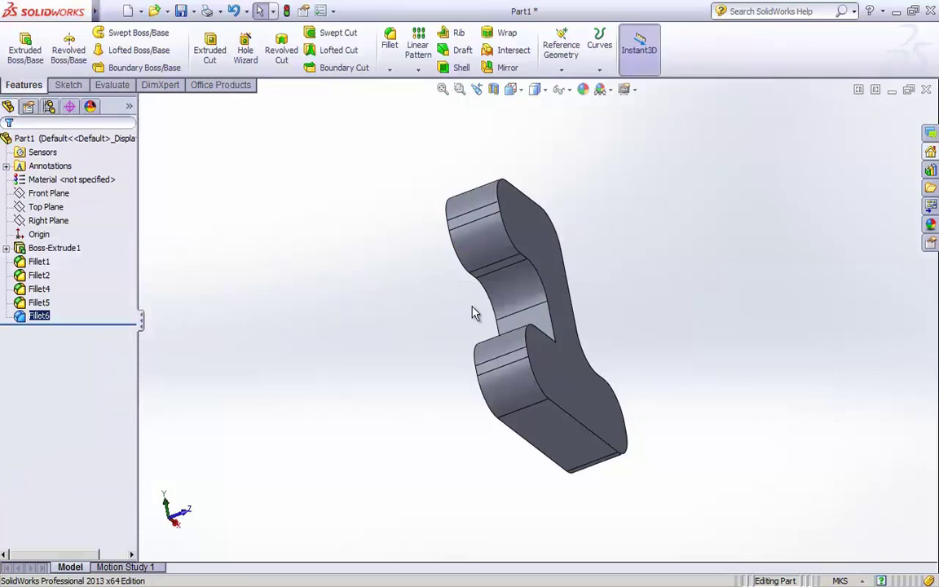
middle_drag(477, 312, 346, 393)
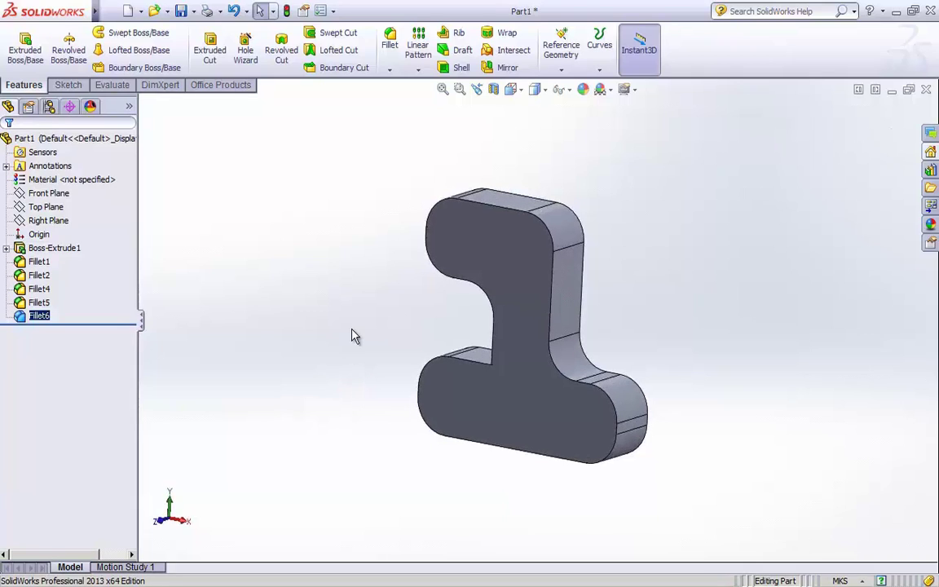